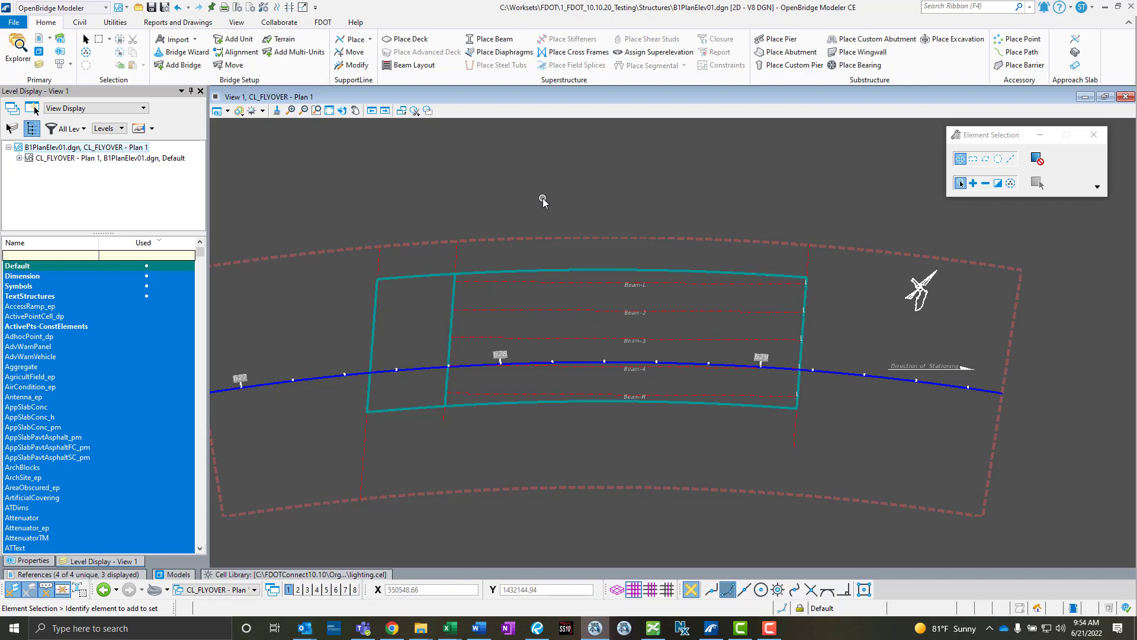
Step: In the Civil Labeler, select the FDOT Labels > Plan > Pier Station label style
left_click(178, 22)
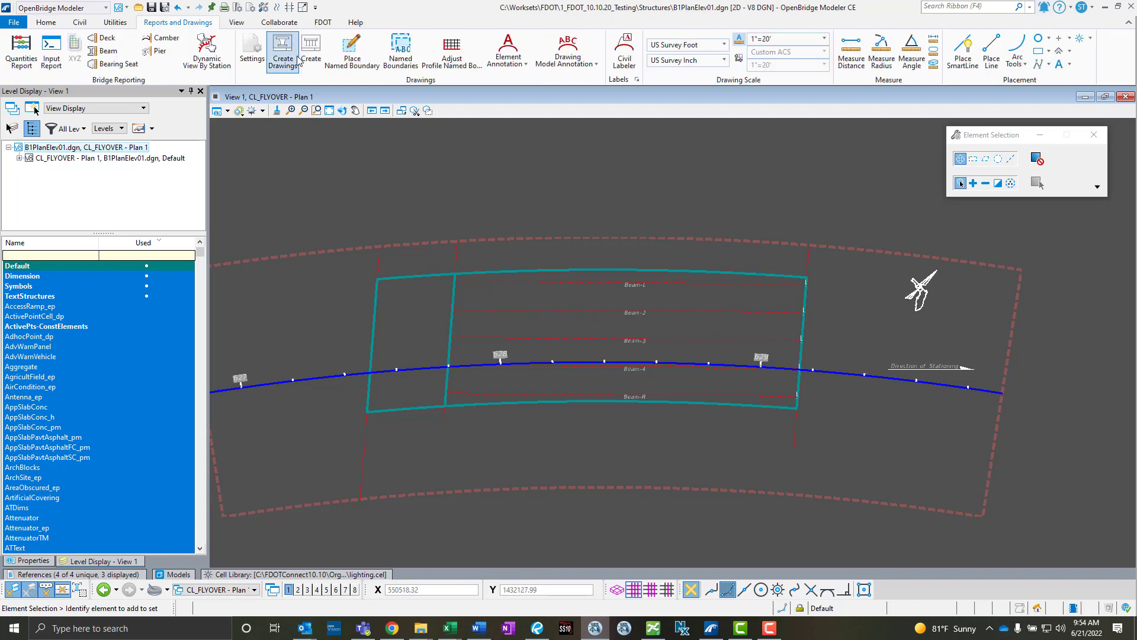
left_click(621, 64)
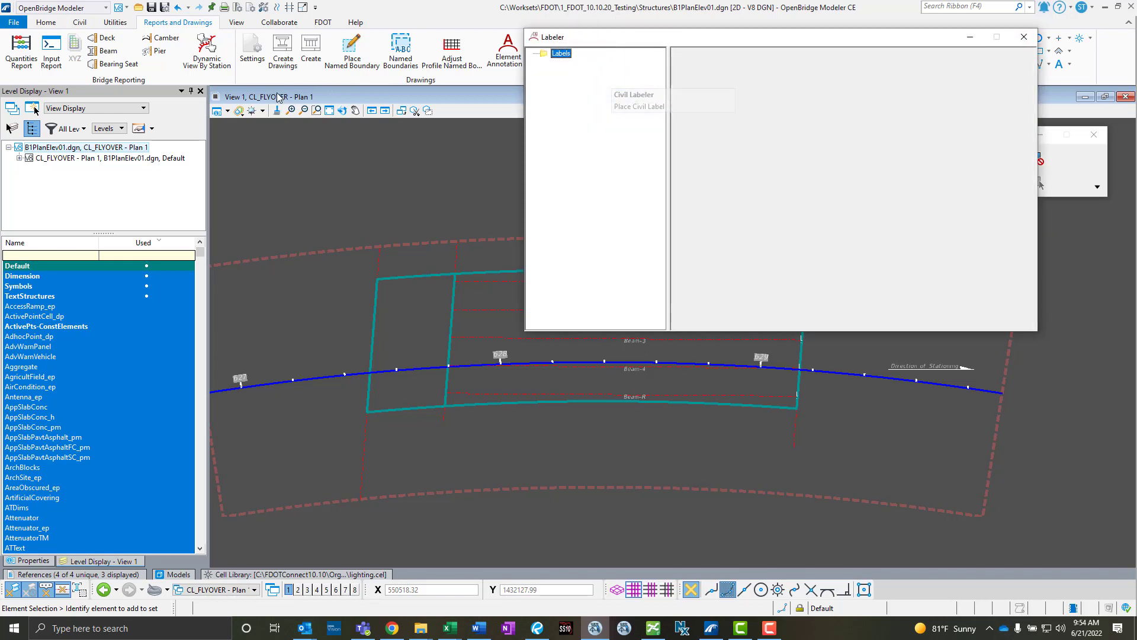
left_click_drag(602, 39, 107, 33)
left_click(36, 48)
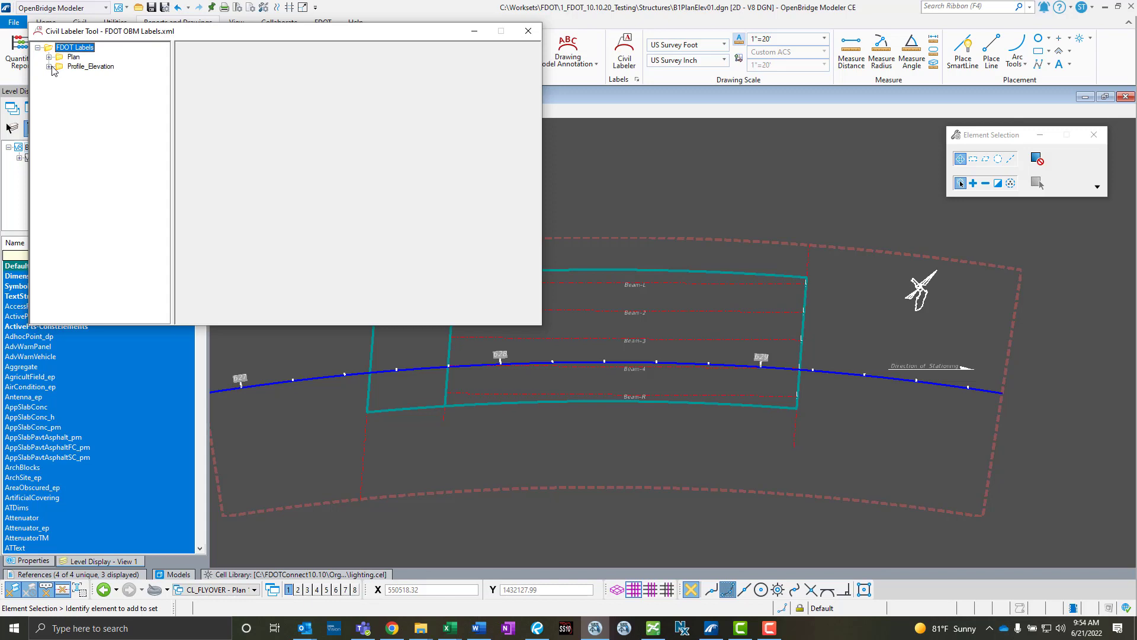
left_click(49, 58)
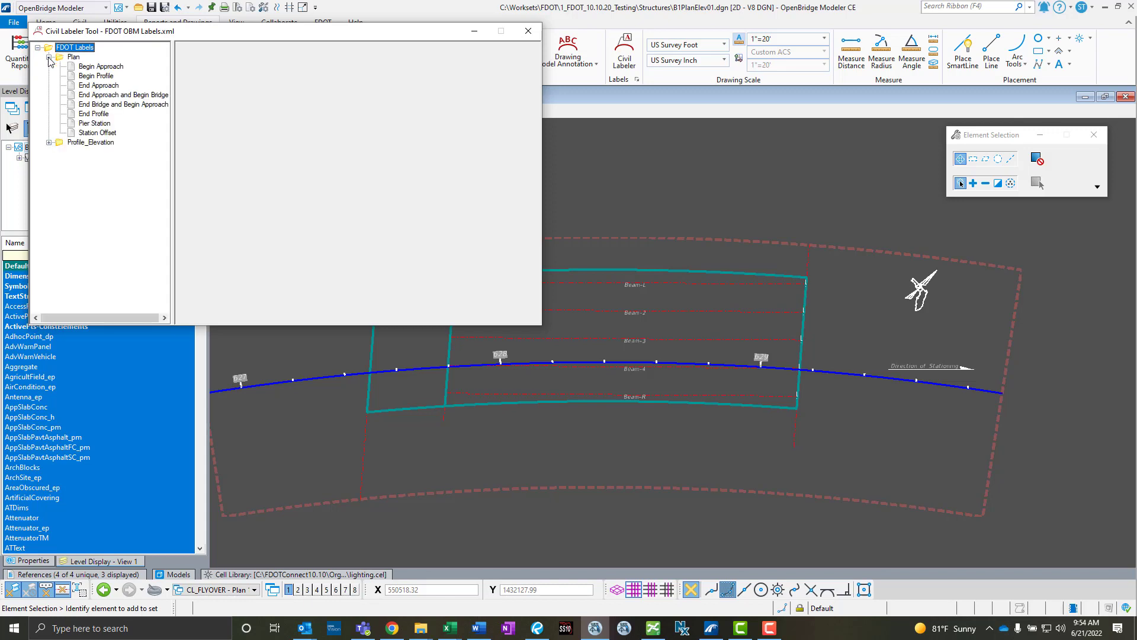
left_click(100, 124)
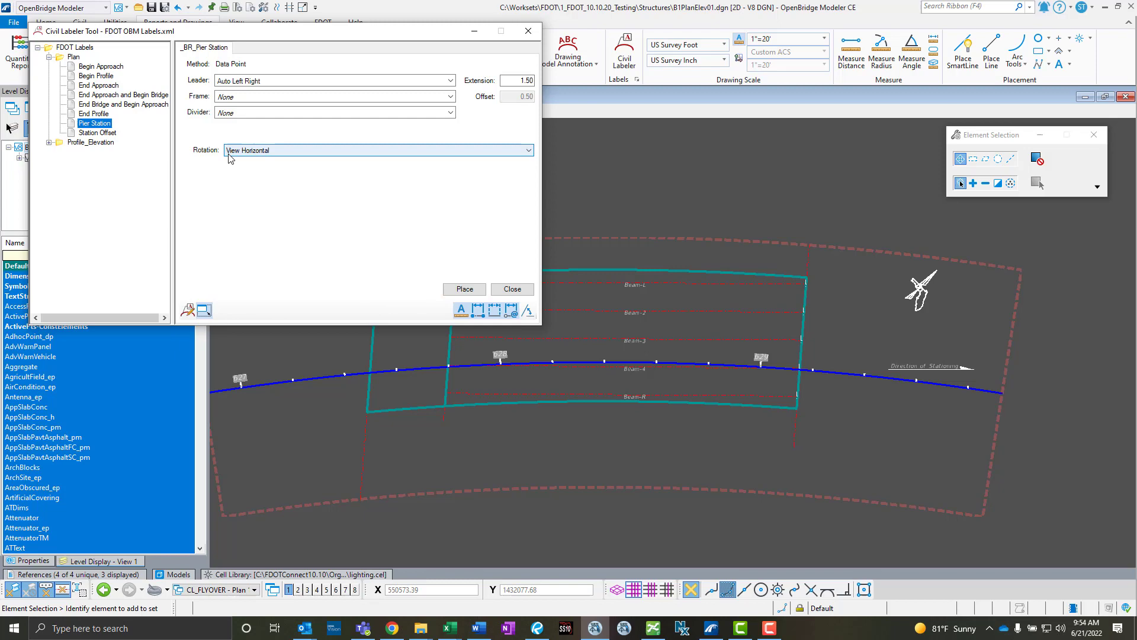
Step: Label the CL_FLYOVER alignment at the point where the bent line crosses it
left_click(463, 289)
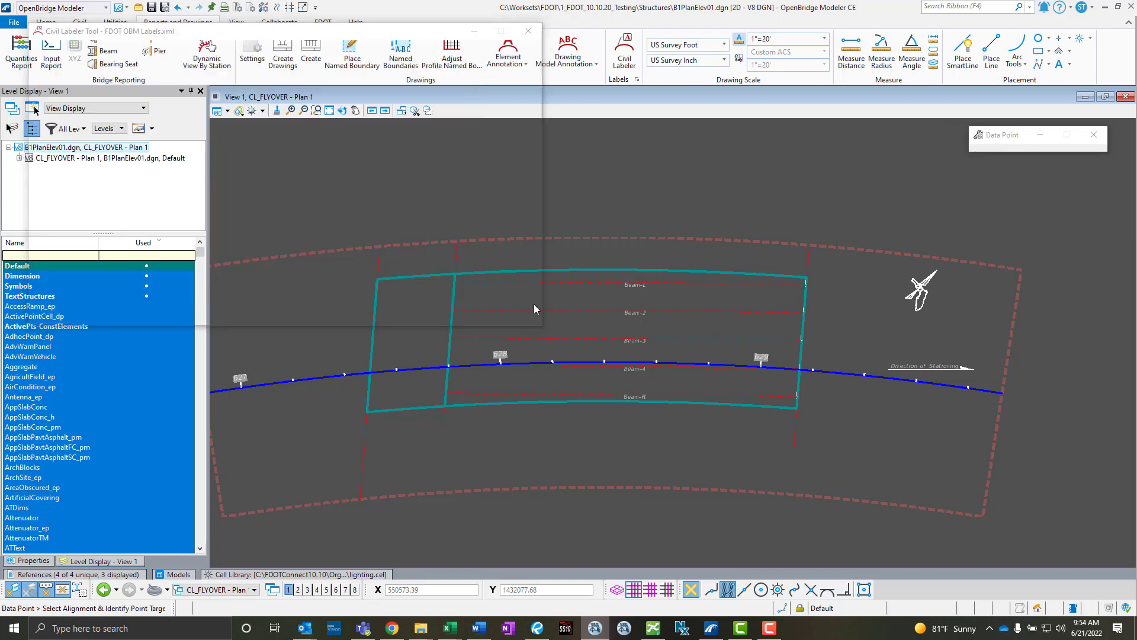
middle_click_drag(574, 314, 657, 379)
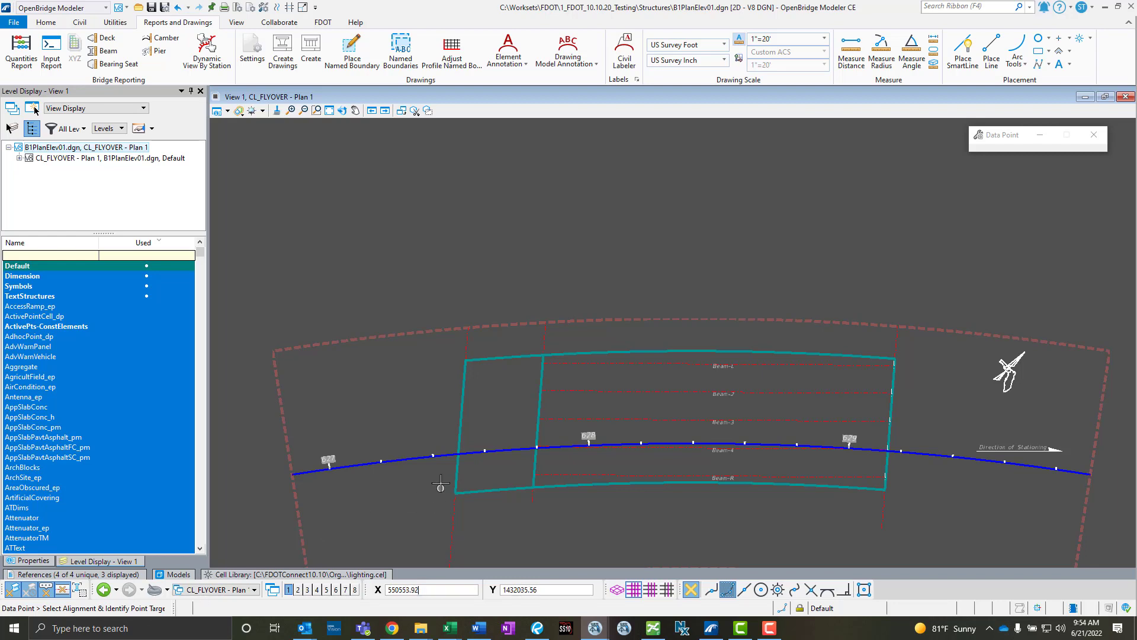
left_click(421, 459)
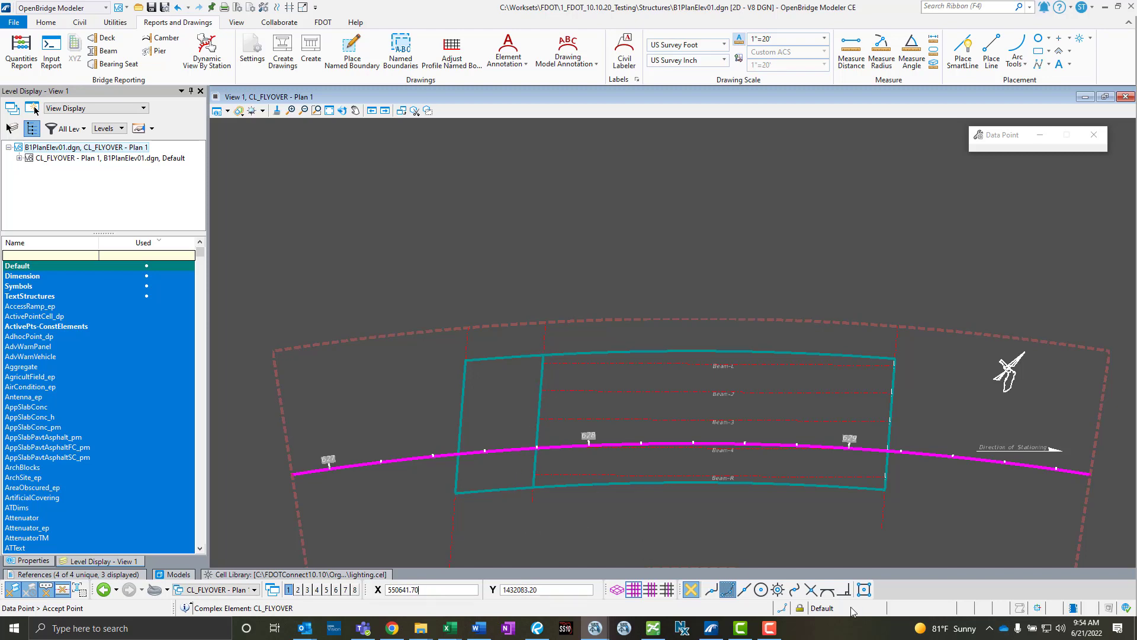
left_click(864, 590)
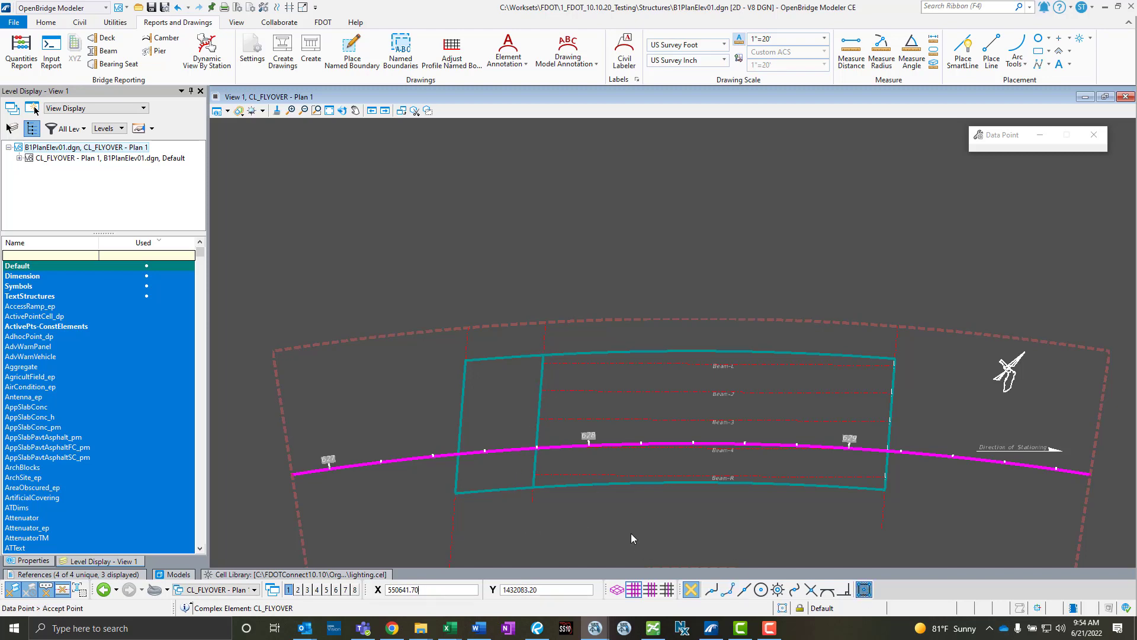
middle_click(403, 458)
middle_click(545, 337)
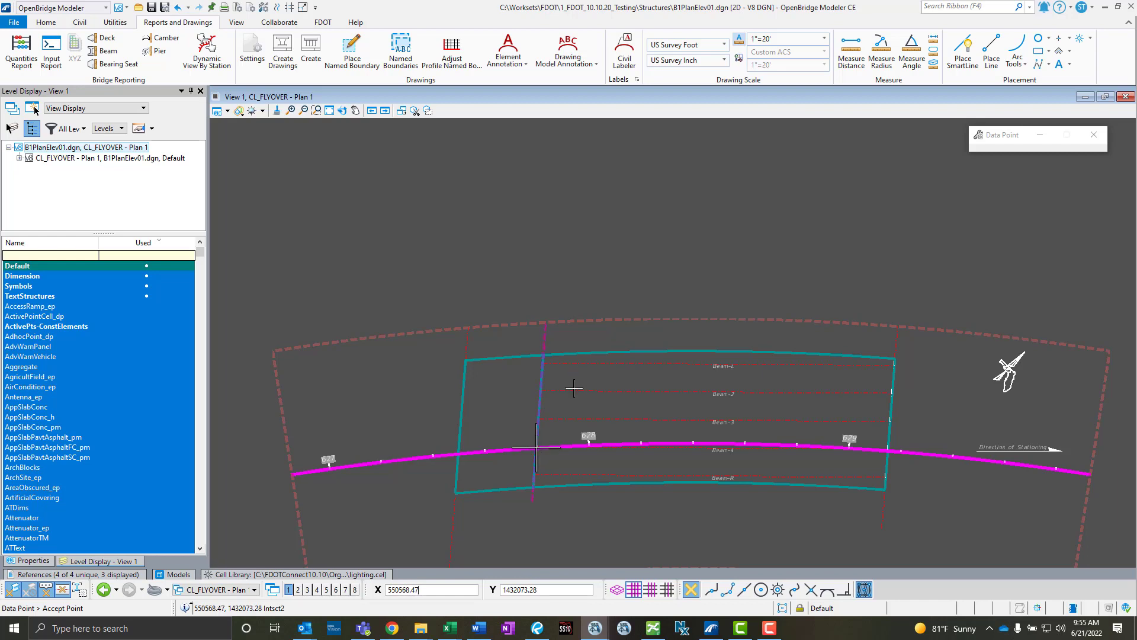
left_click(564, 404)
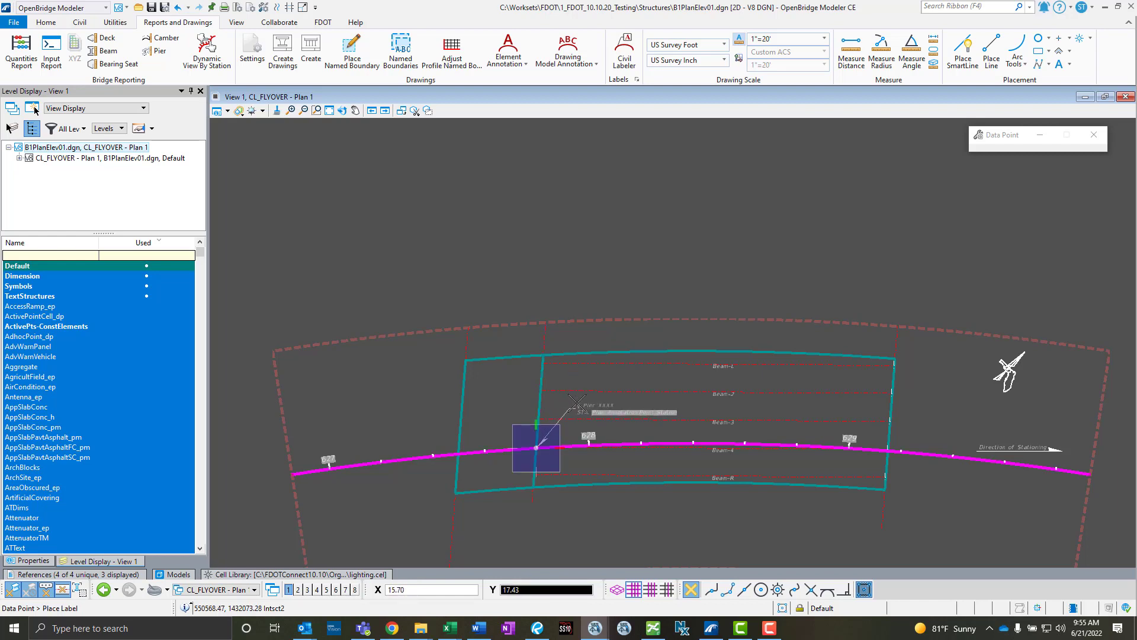
Step: Place the STA. 627+79.75 label text with its leader beside the bent
scroll(577, 403, "up", 2)
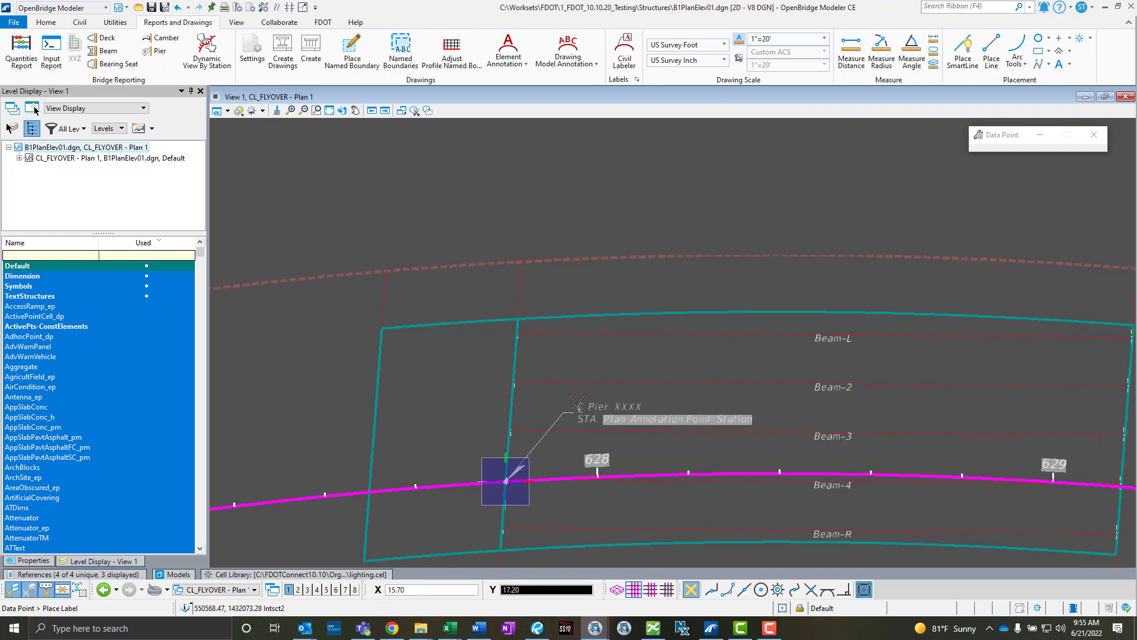
middle_click_drag(576, 405, 615, 333)
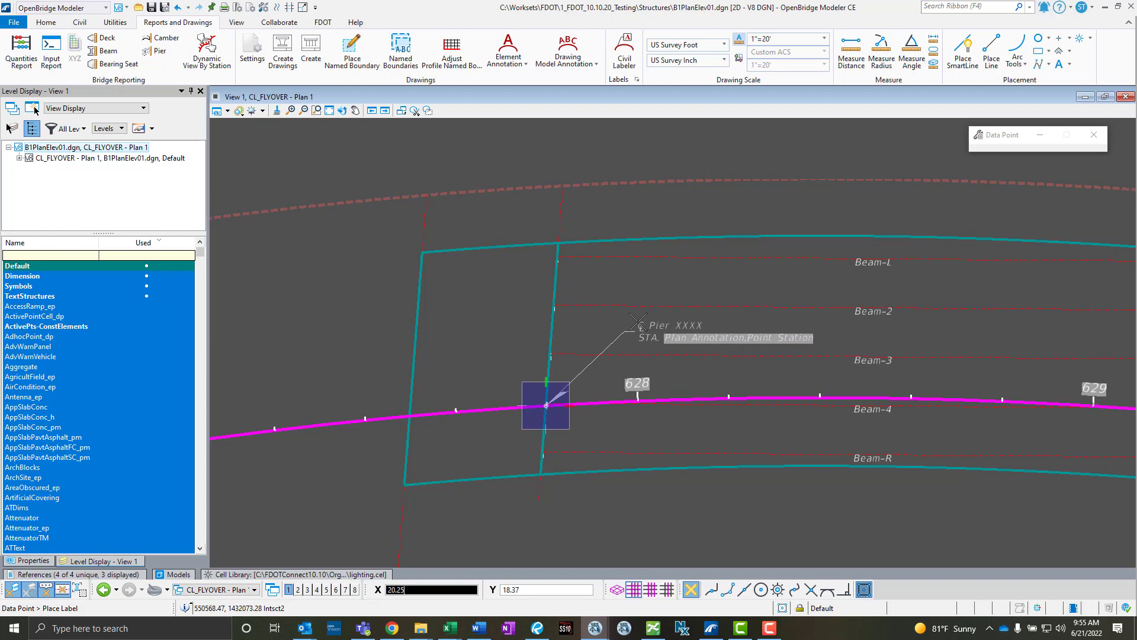
scroll(638, 323, "up", 2)
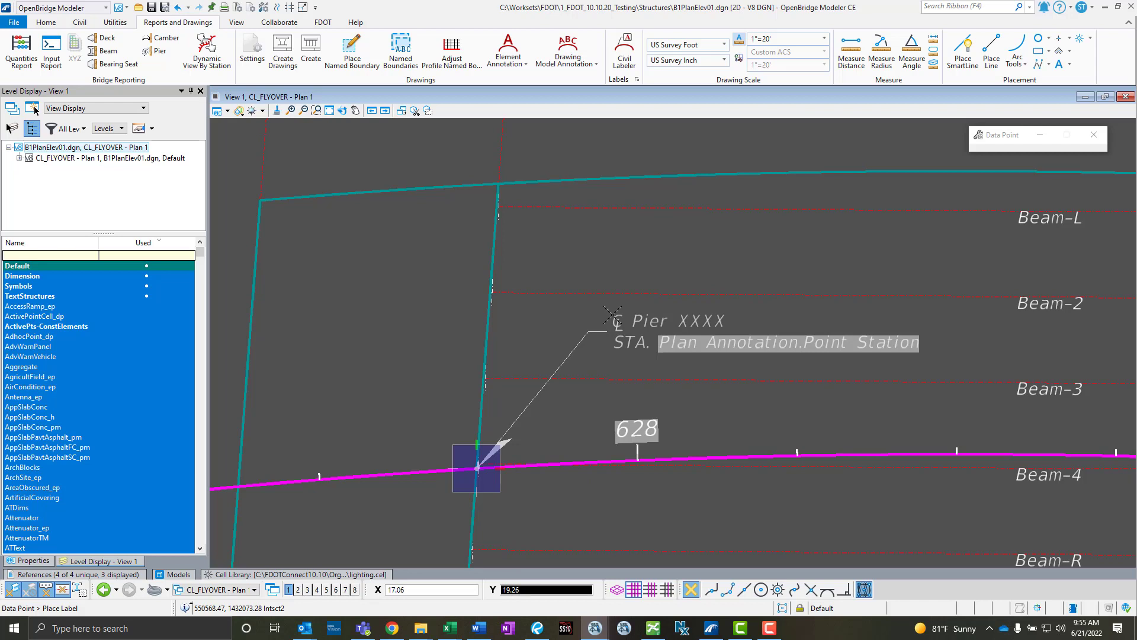
left_click(613, 315)
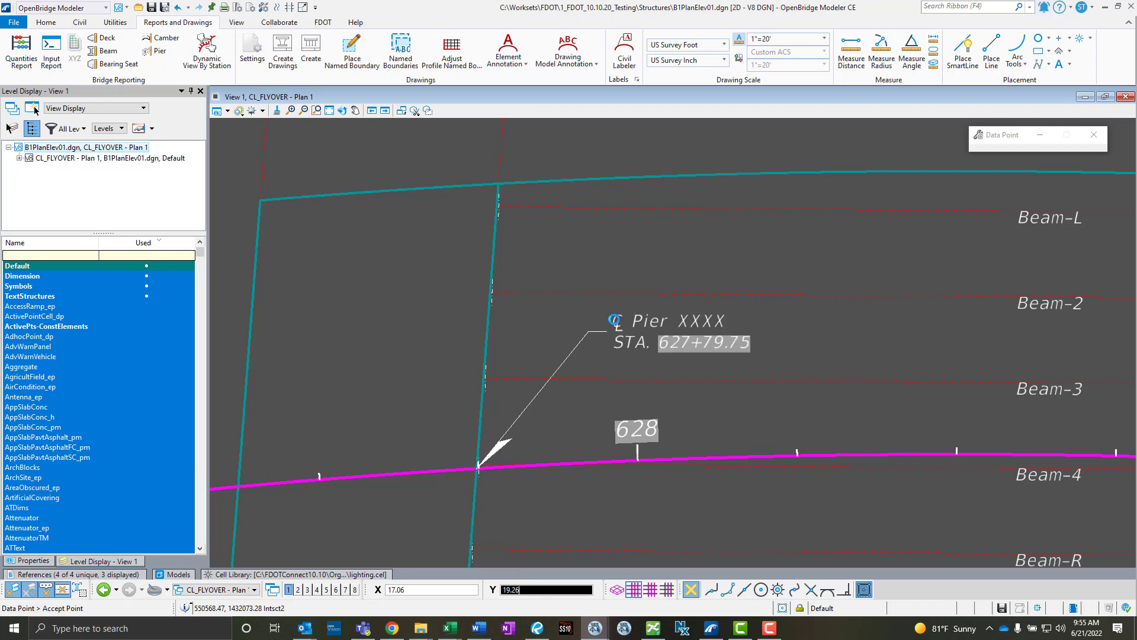
Step: Finish the label placement and close the Civil Labeler
left_click(794, 331)
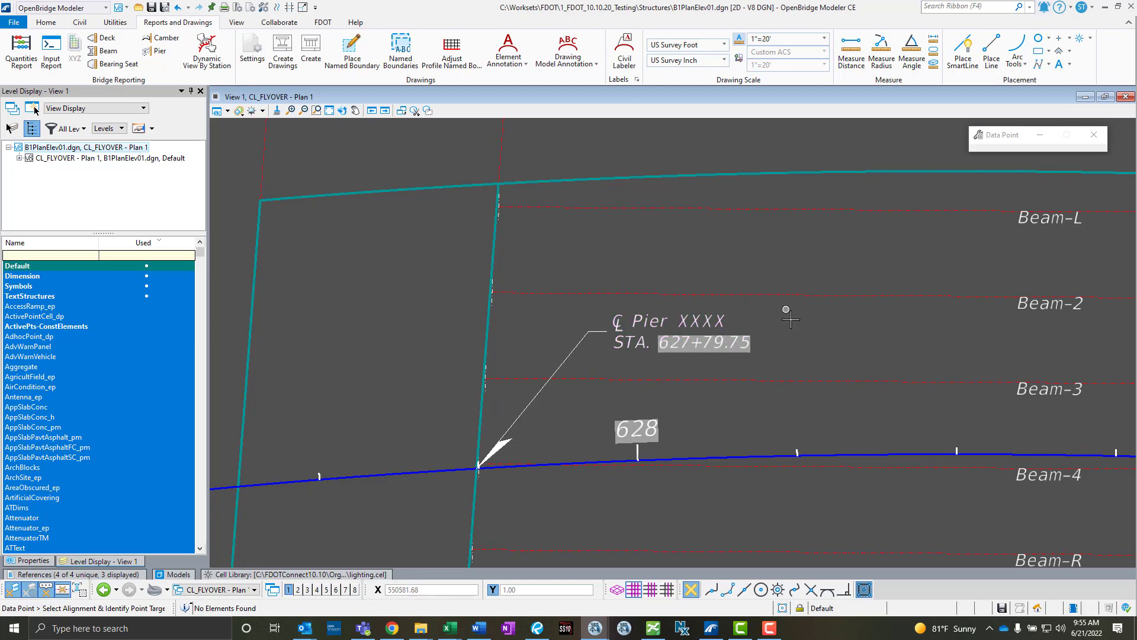
right_click(803, 343)
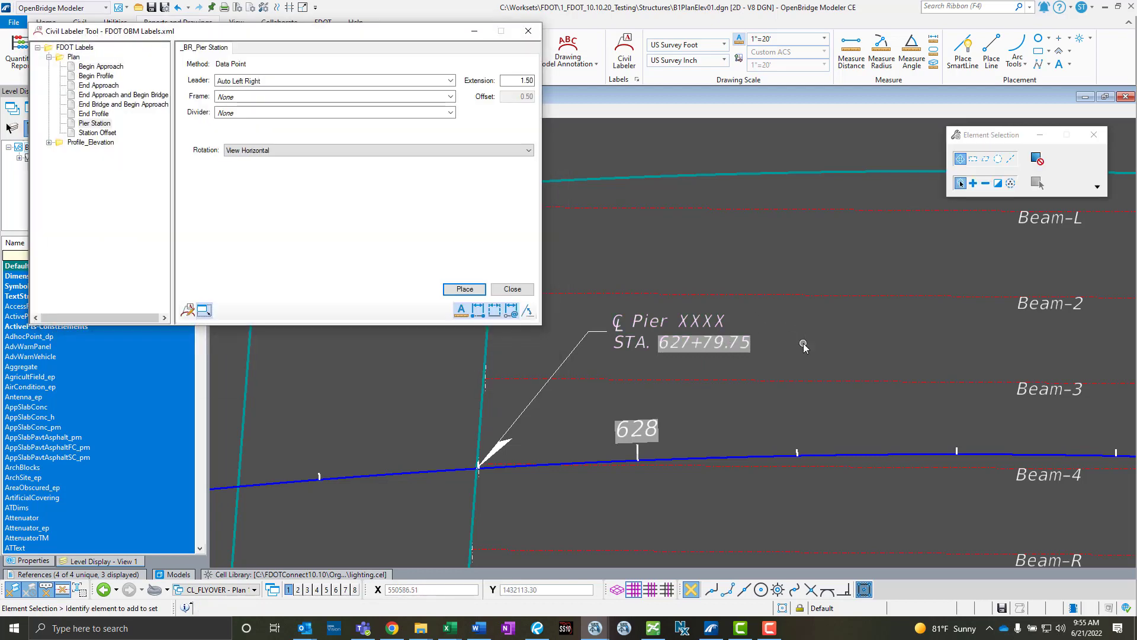
left_click(528, 30)
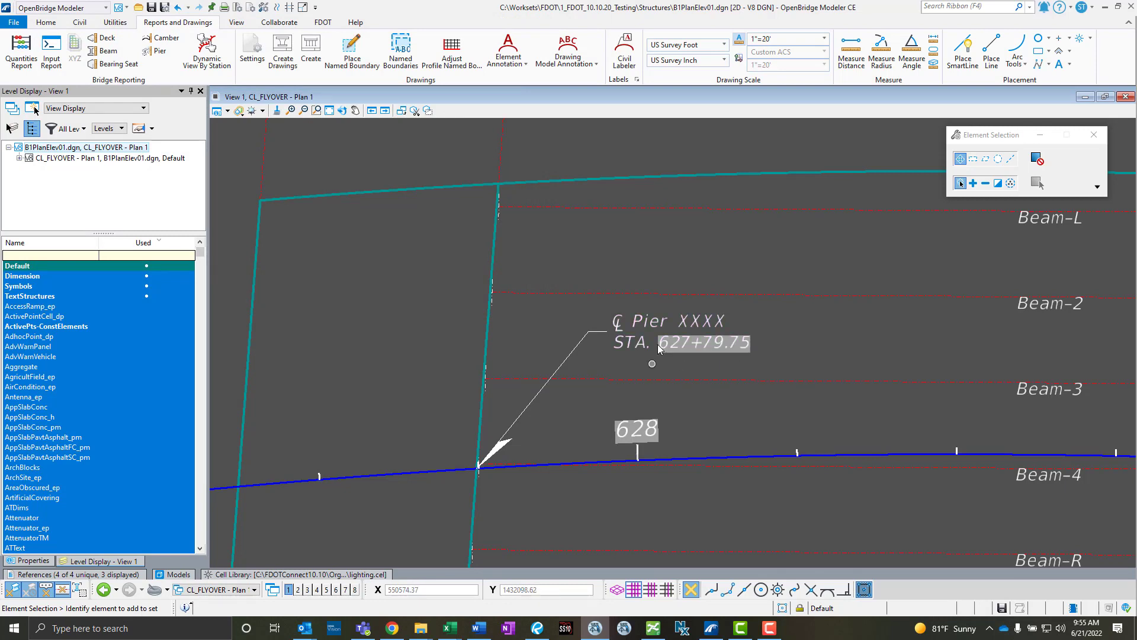
Step: Replace the label's first line 'Pier XXXX' with 'FFBW END BENT 1'
left_click(690, 326)
double_click(690, 326)
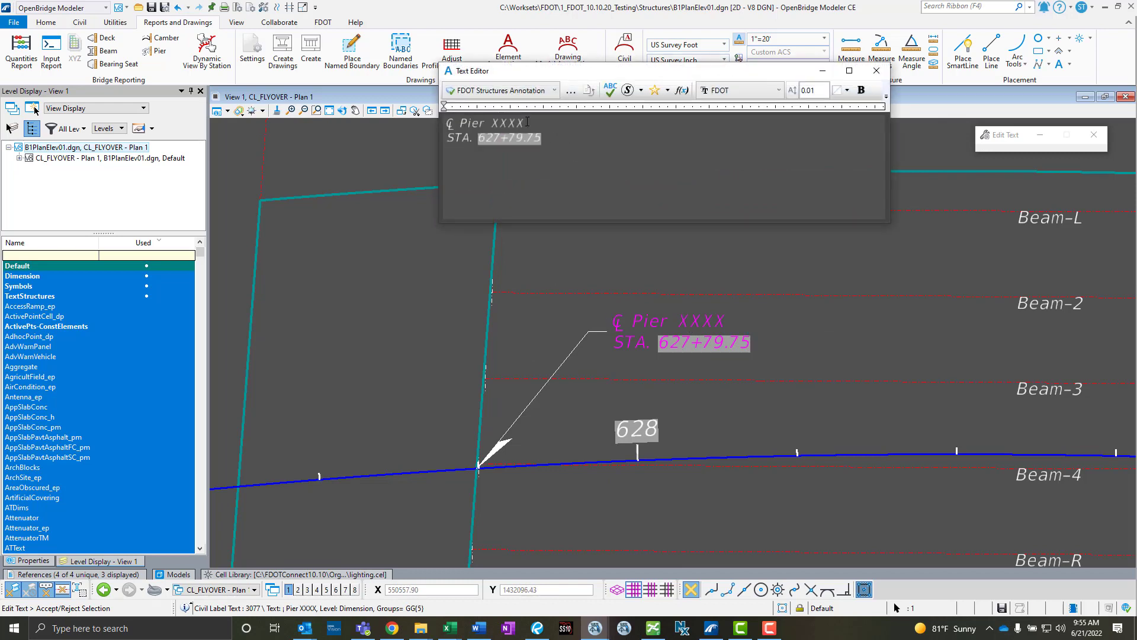
left_click_drag(527, 122, 447, 129)
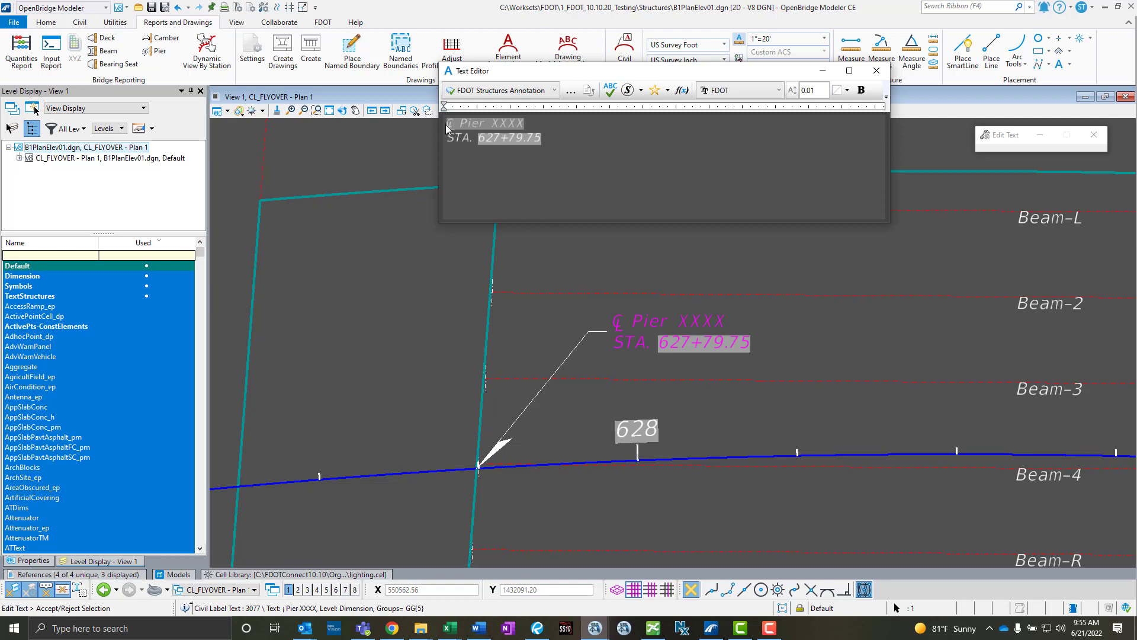
type("FFBW")
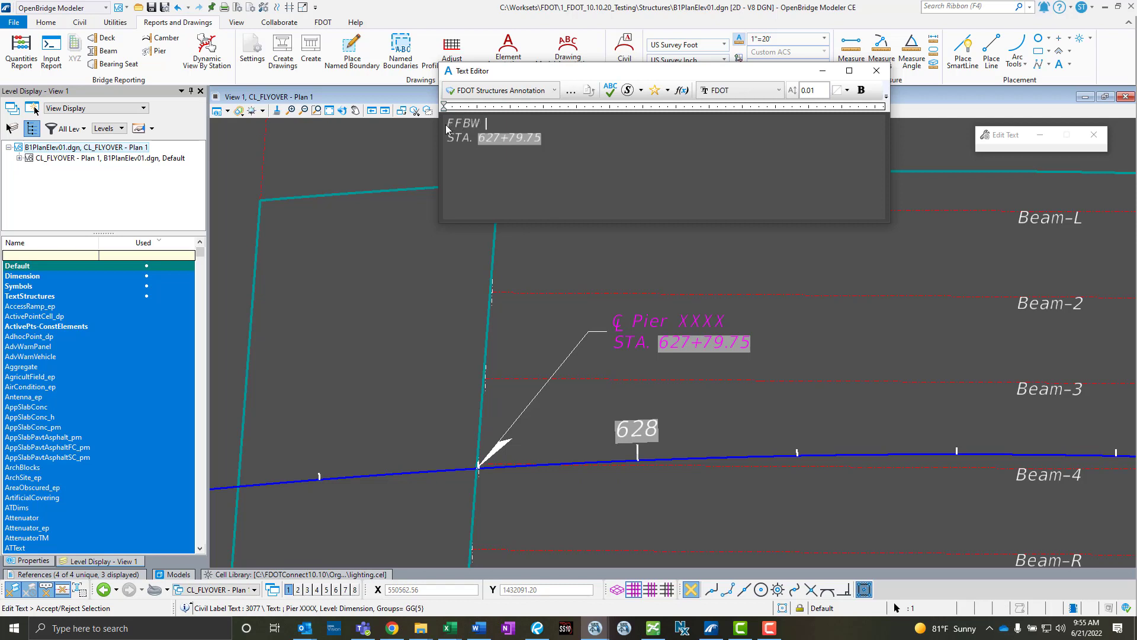
type(" END BENT 1")
left_click(762, 271)
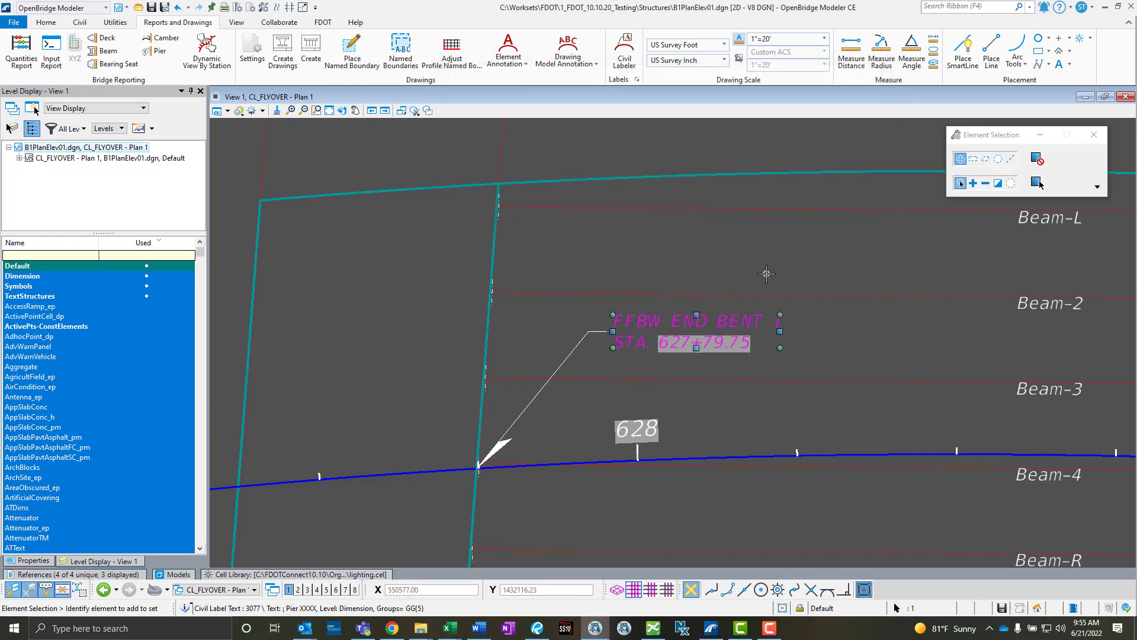
Step: Draw a 6.10-diameter circle by its centre in the open area above the beams
scroll(363, 303, "down", 3)
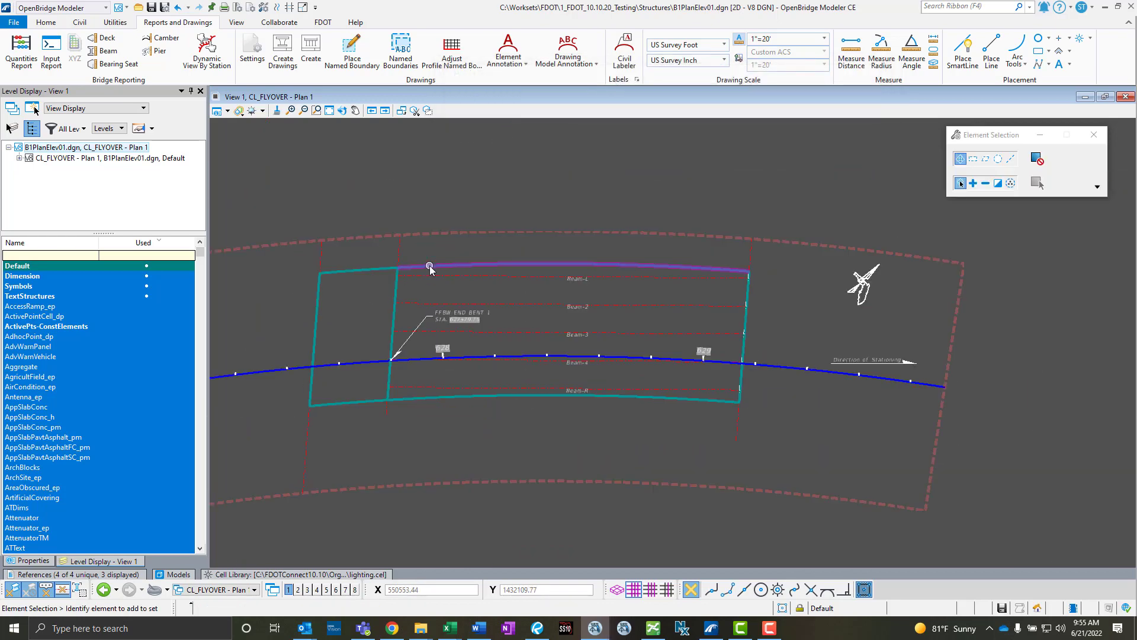
scroll(461, 372, "up", 2)
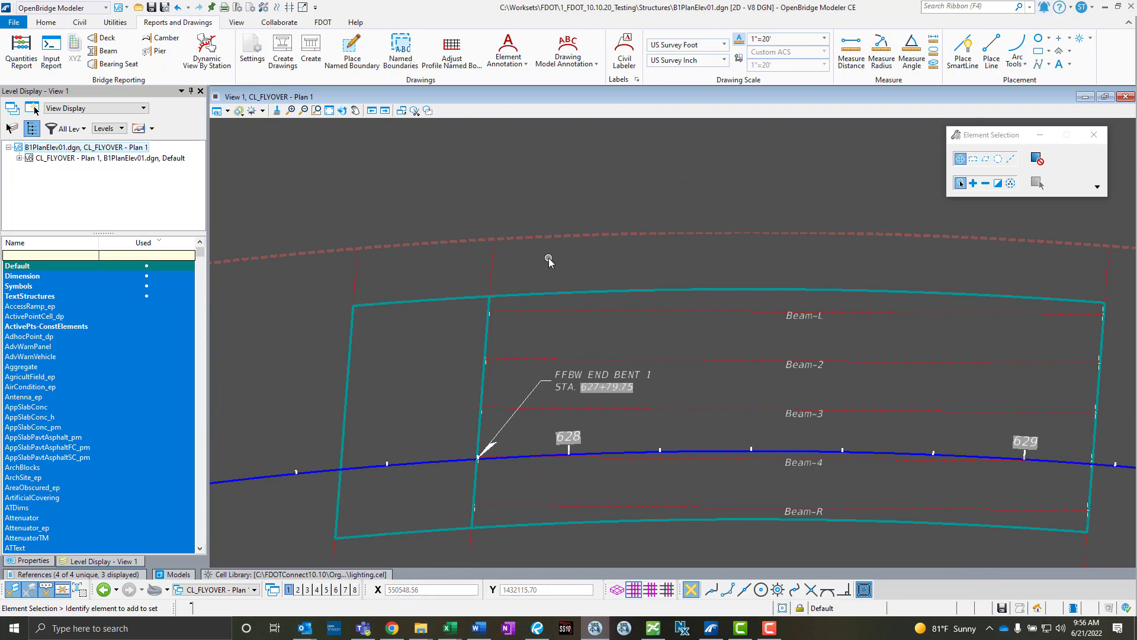
key("space")
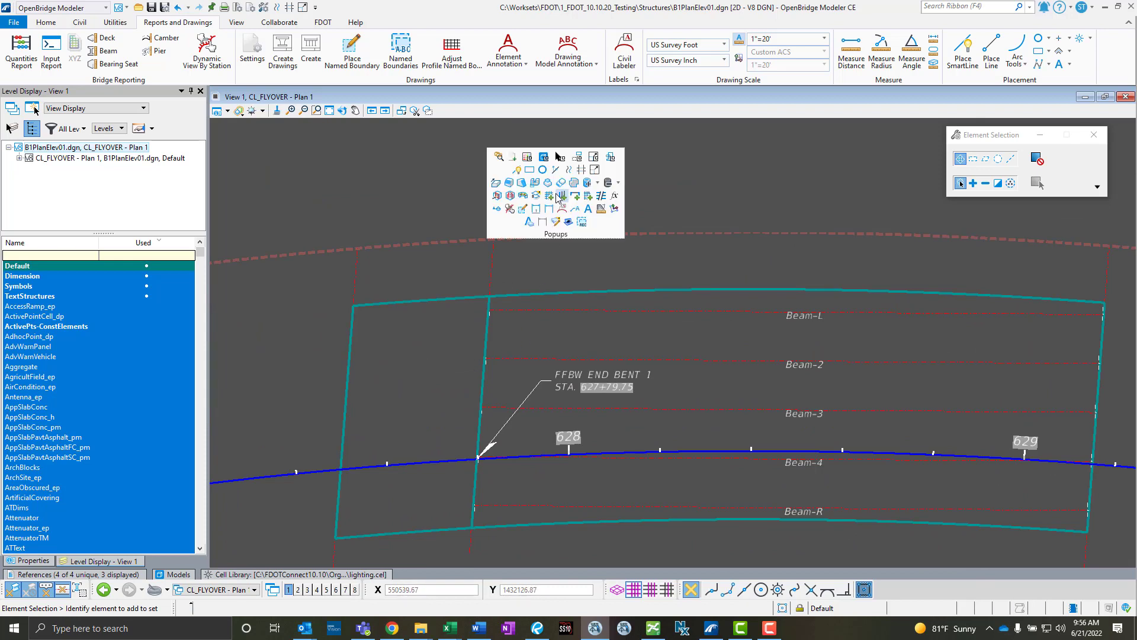
left_click(543, 171)
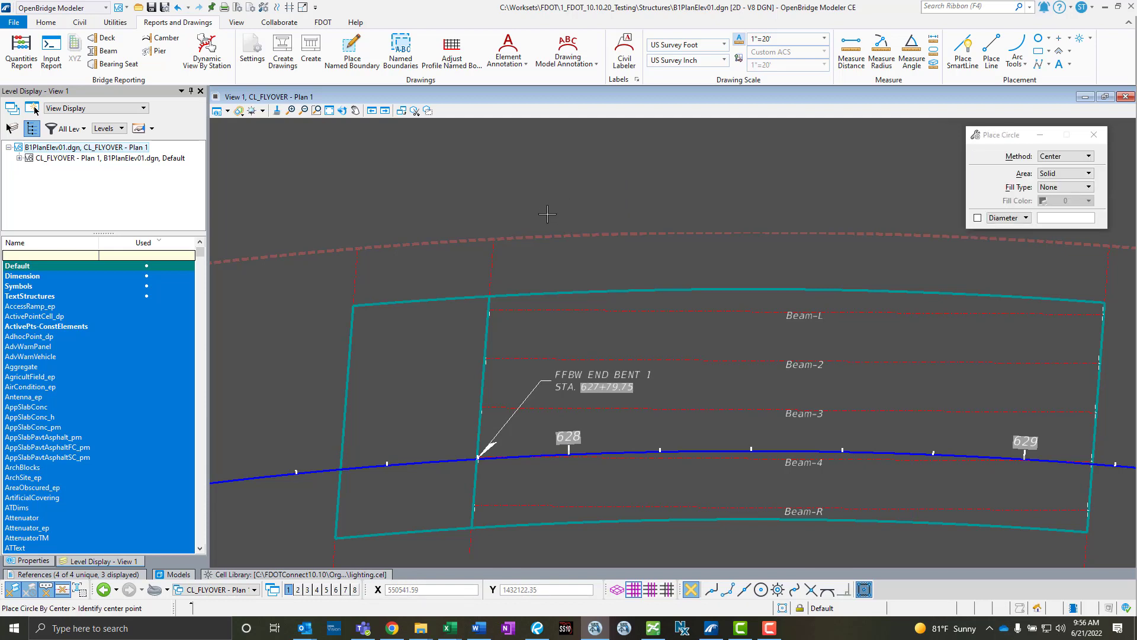
left_click(527, 196)
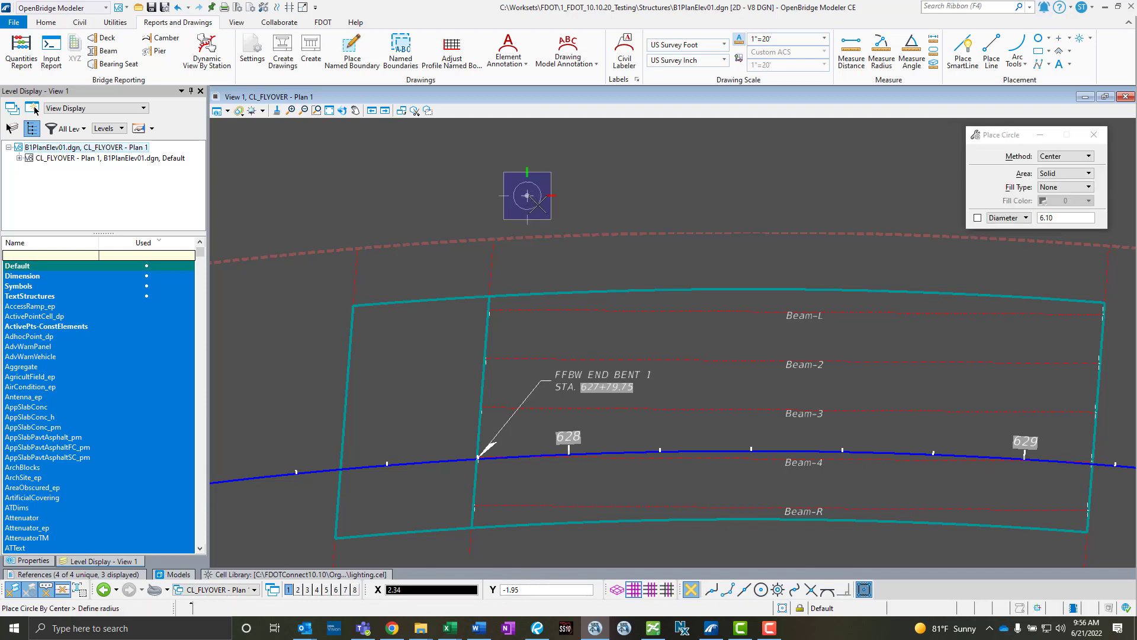
left_click(536, 204)
middle_click_drag(599, 171, 600, 232)
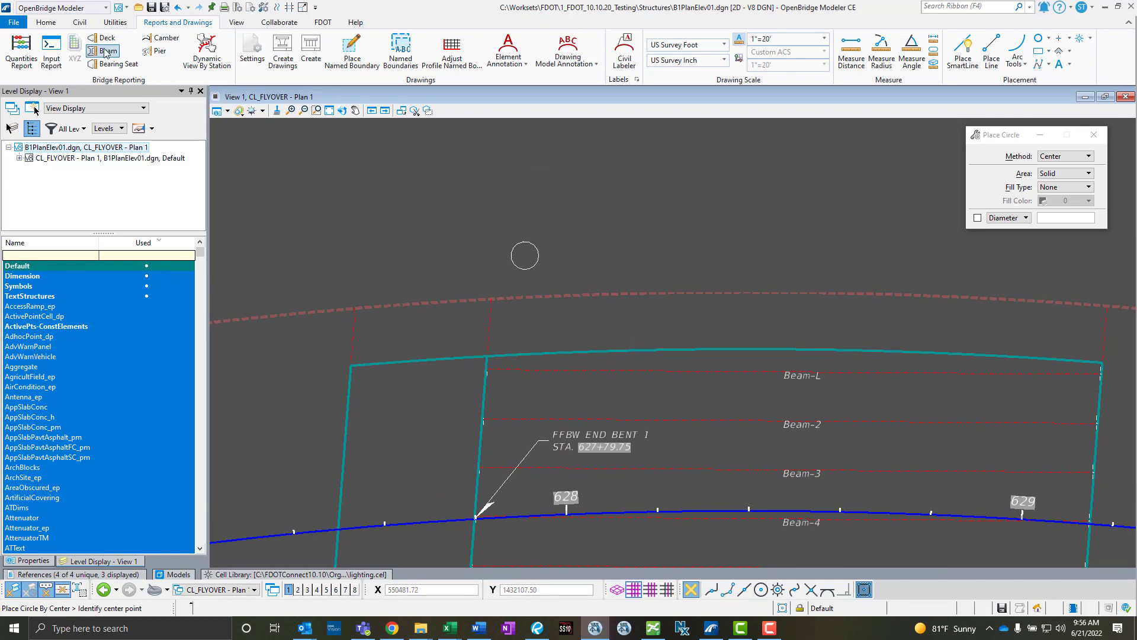
left_click(46, 22)
Step: Load the FDOT Plan Station Offset label style in the Civil Labeler and begin placing it
left_click(86, 42)
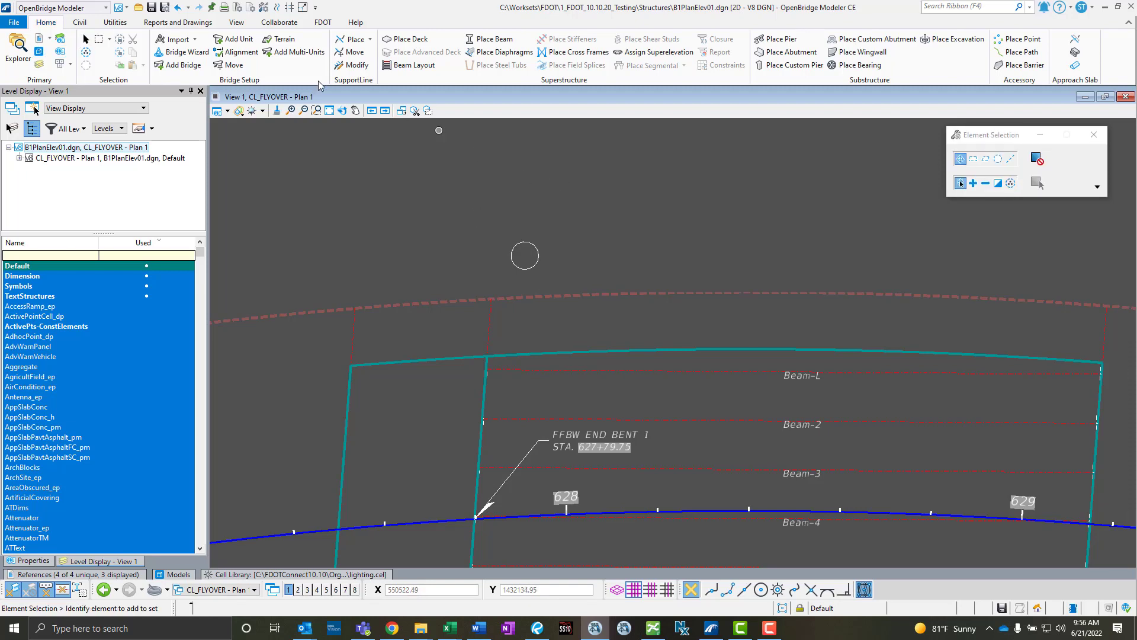
left_click(177, 22)
left_click(632, 59)
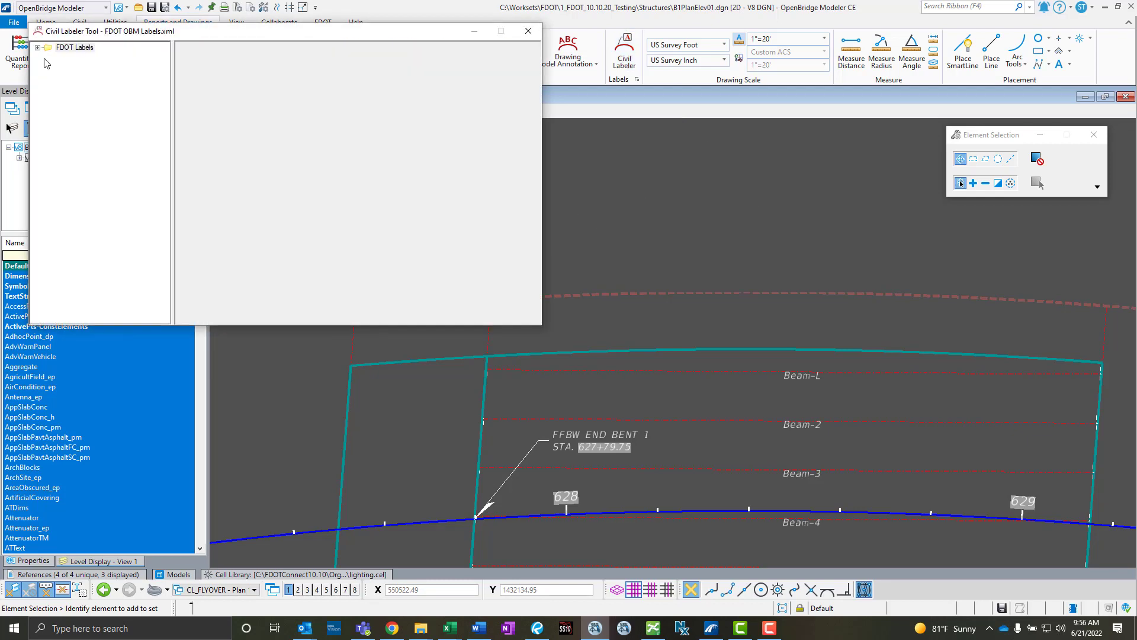
left_click(38, 48)
left_click(49, 57)
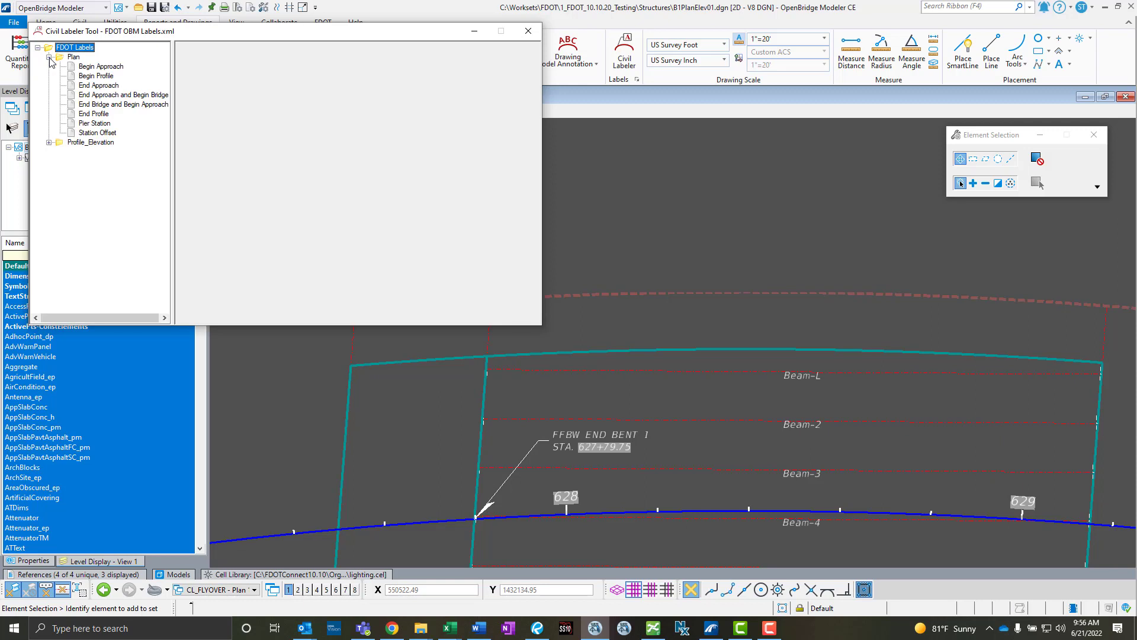
left_click(94, 133)
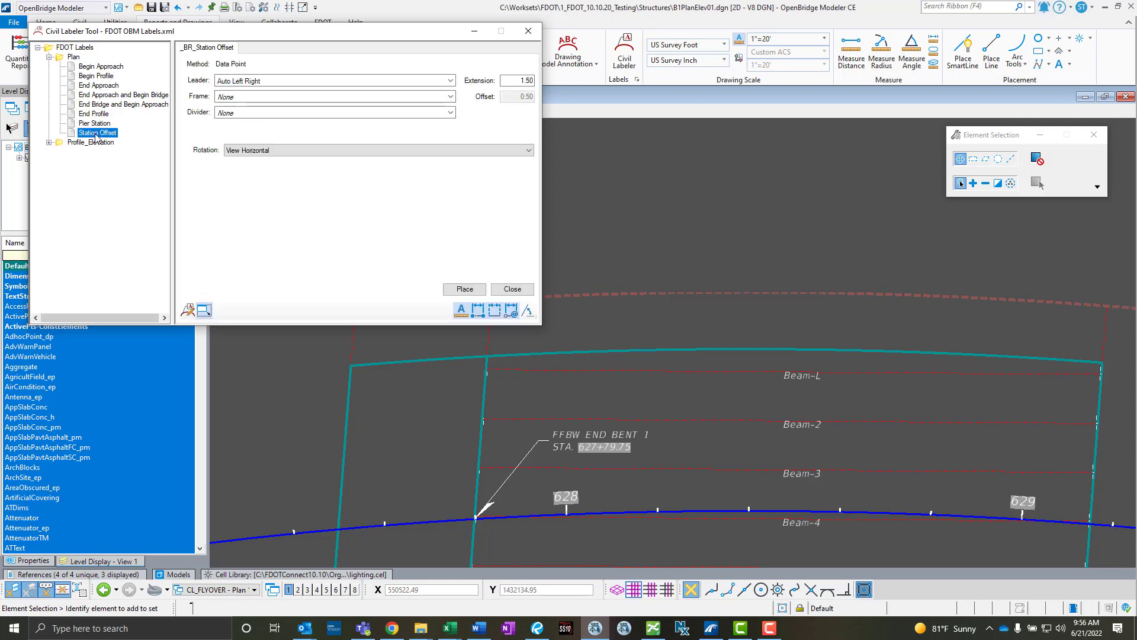
left_click(465, 289)
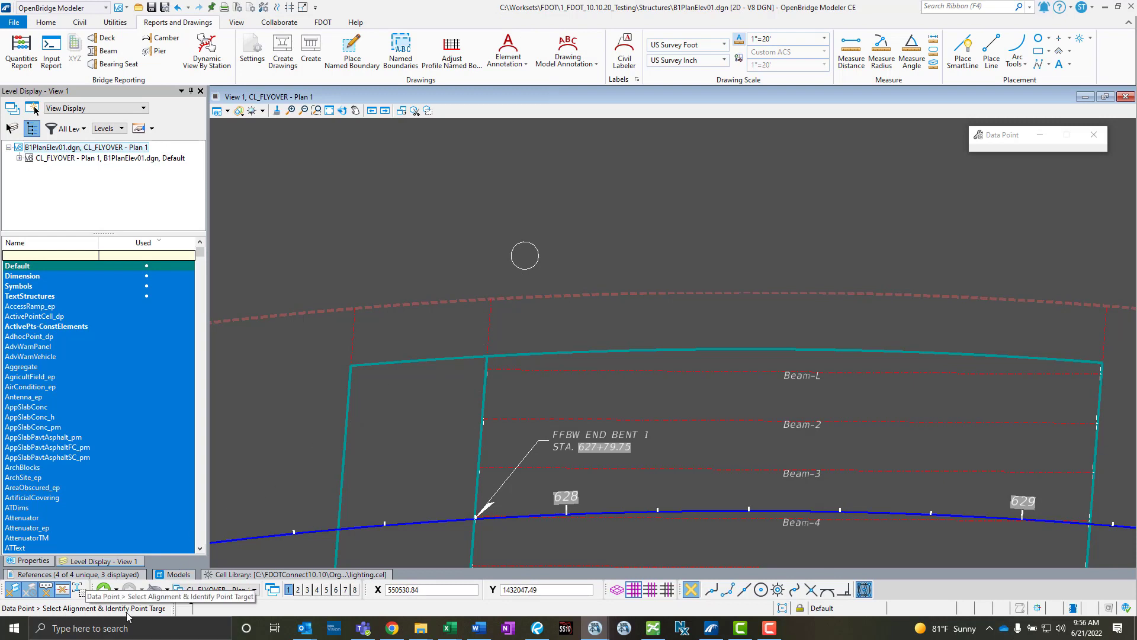
Step: Label the circle's centre against the alignment: STA. 627+93.49, 57.14' LT
left_click(309, 532)
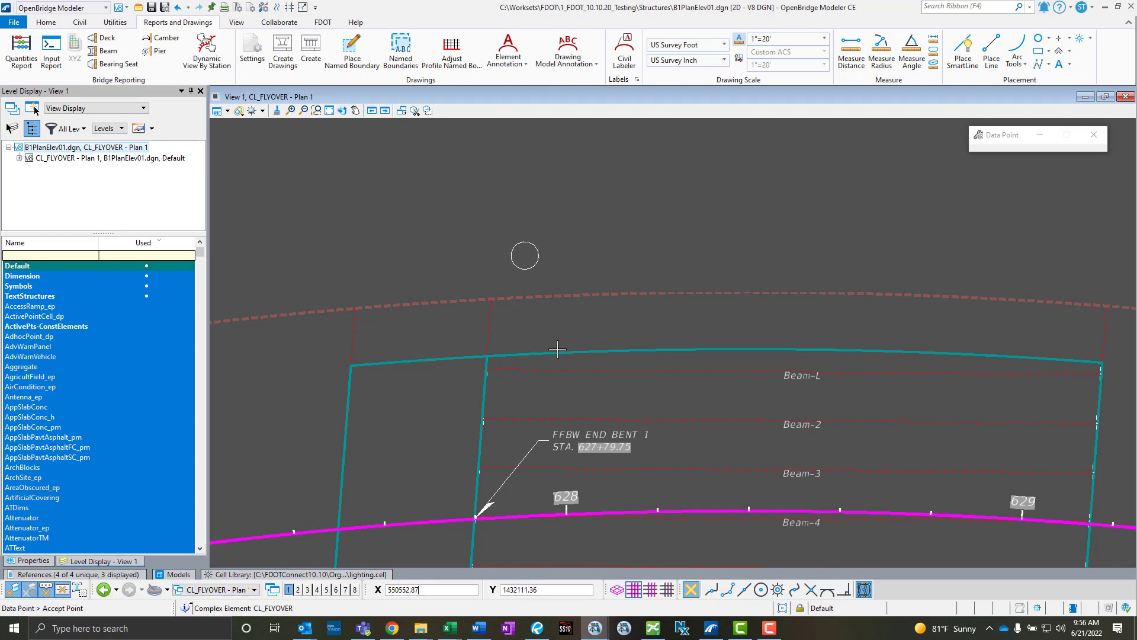
left_click(761, 589)
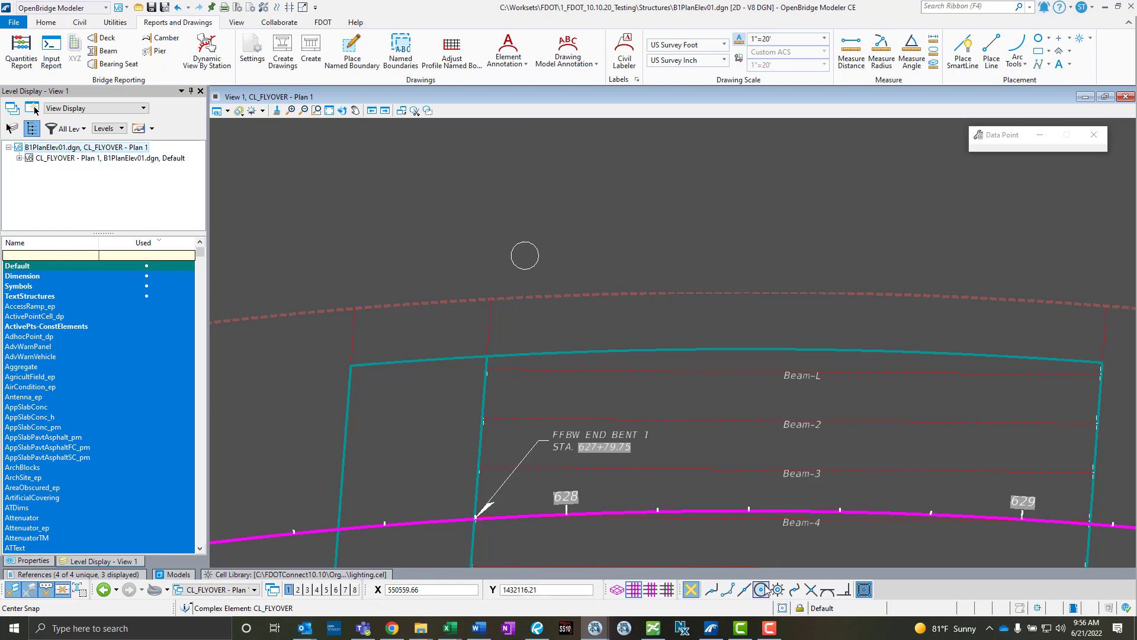
left_click(542, 256)
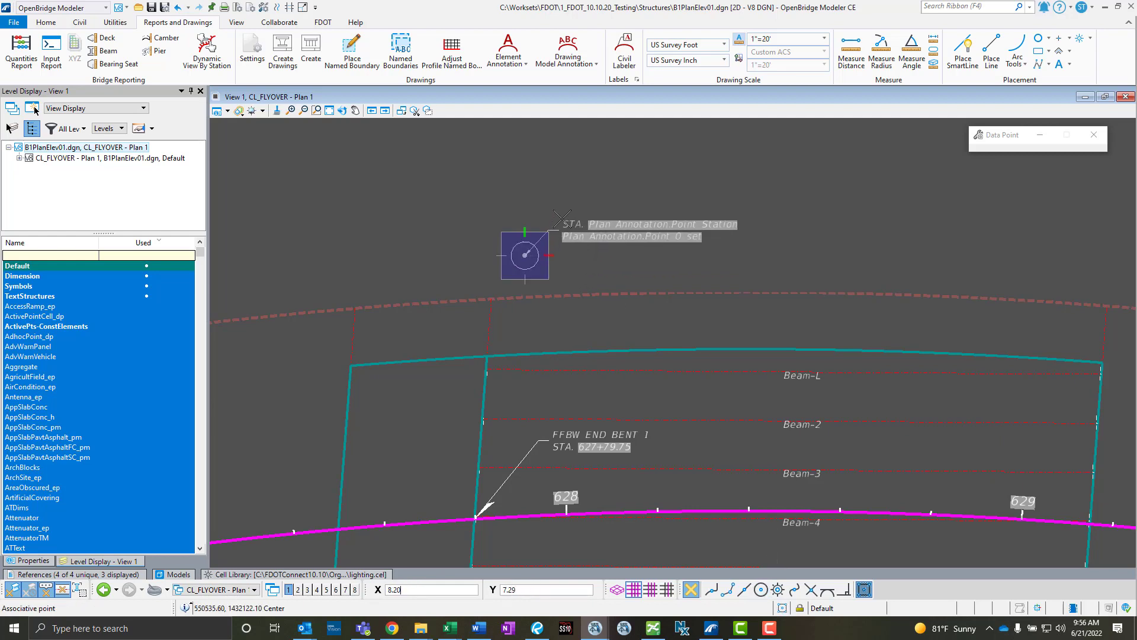
left_click(560, 220)
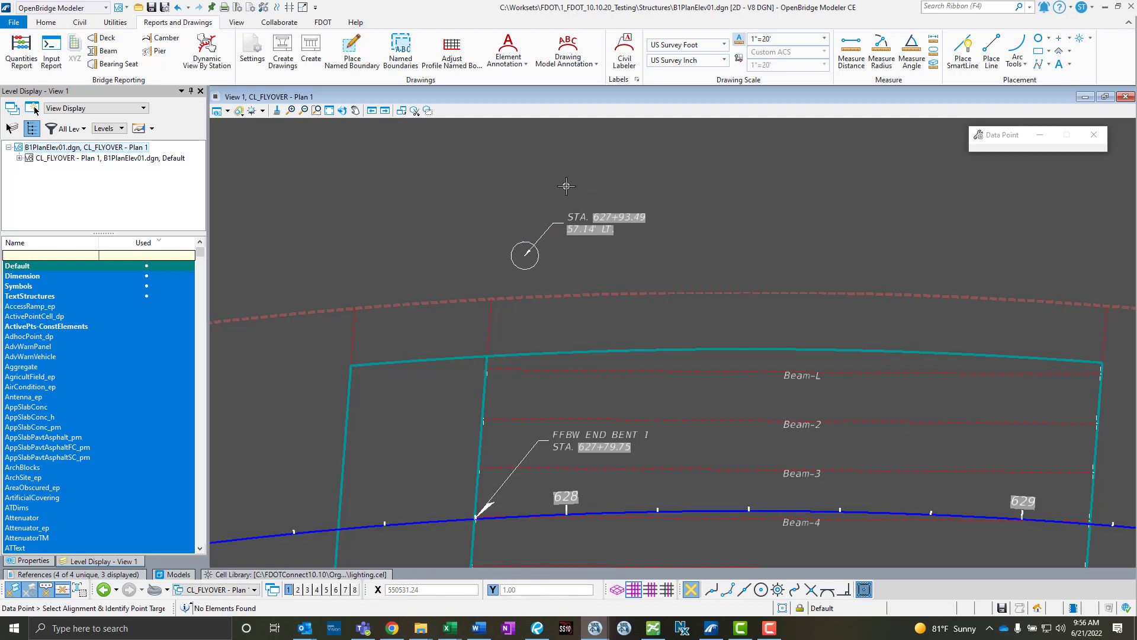
scroll(567, 186, "up", 2)
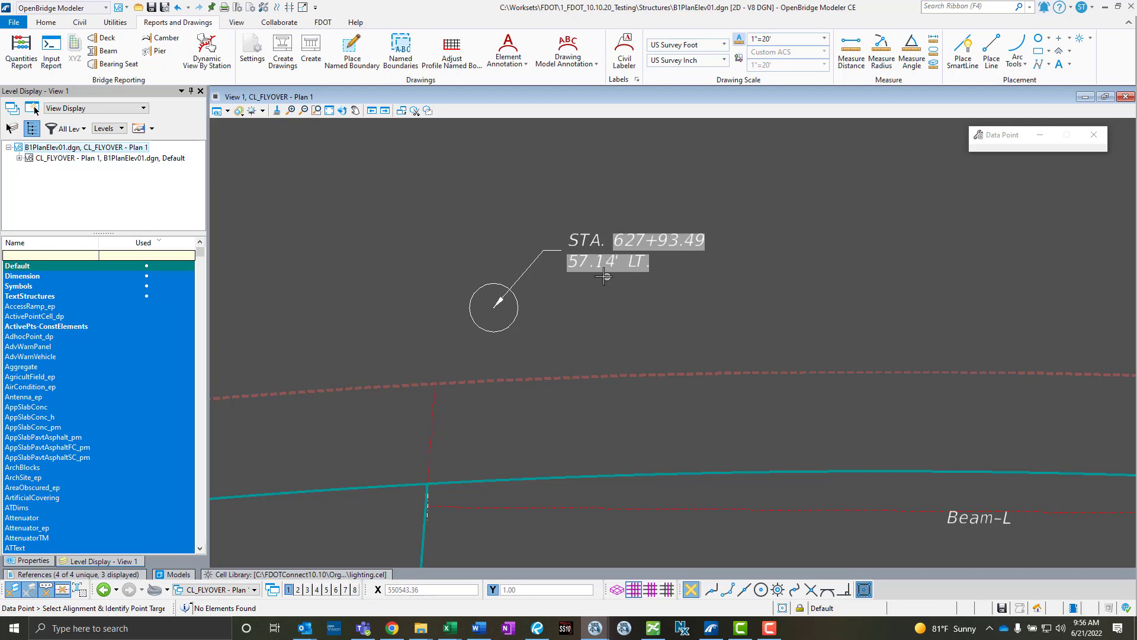
scroll(622, 277, "down", 2)
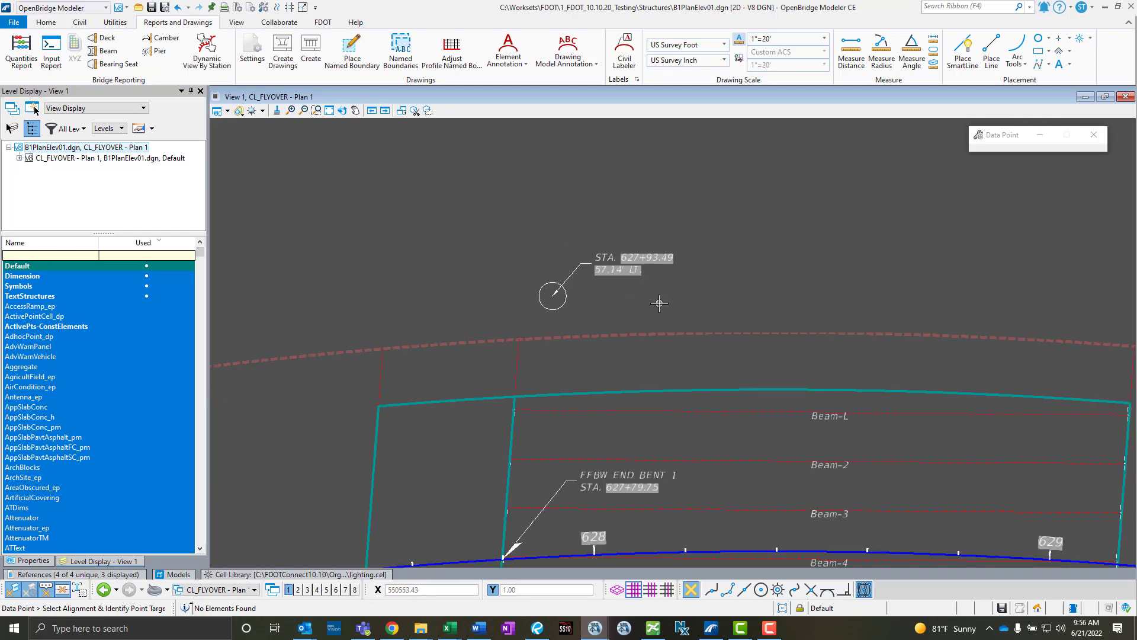
Step: End the labelling command and review the Station Offset style settings in the Civil Labeler
right_click(659, 303)
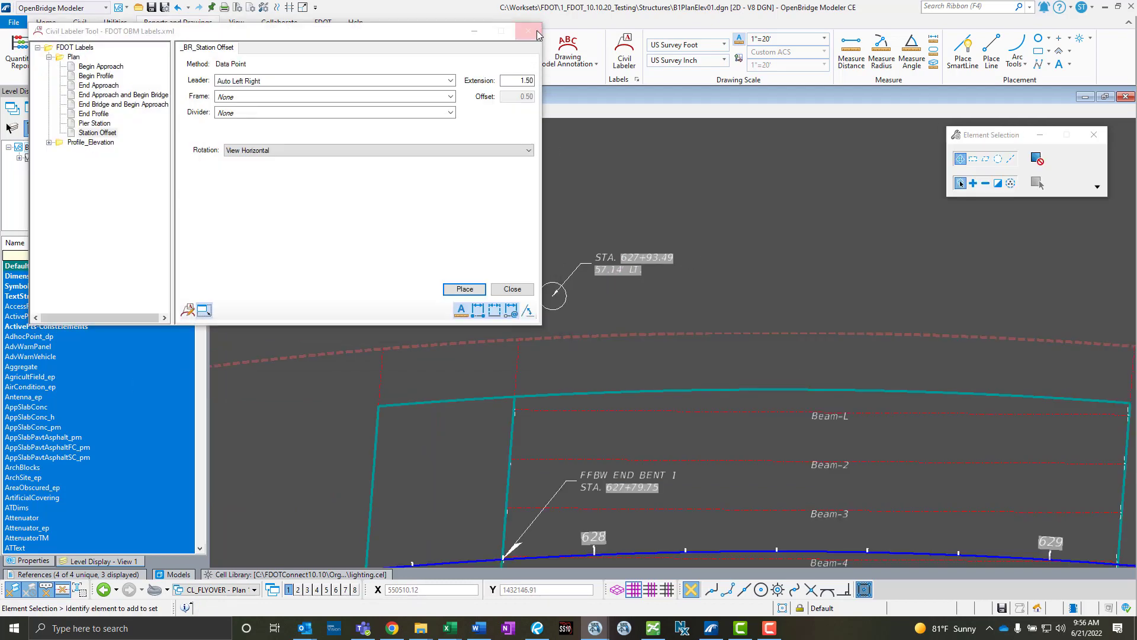
left_click(531, 31)
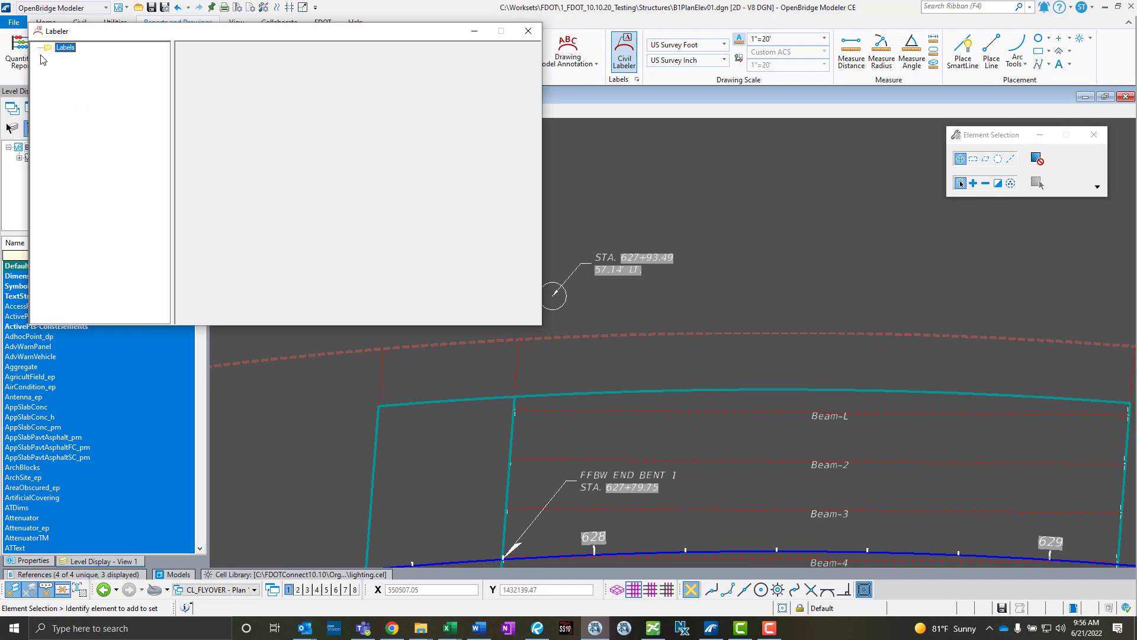
left_click(38, 48)
left_click(49, 56)
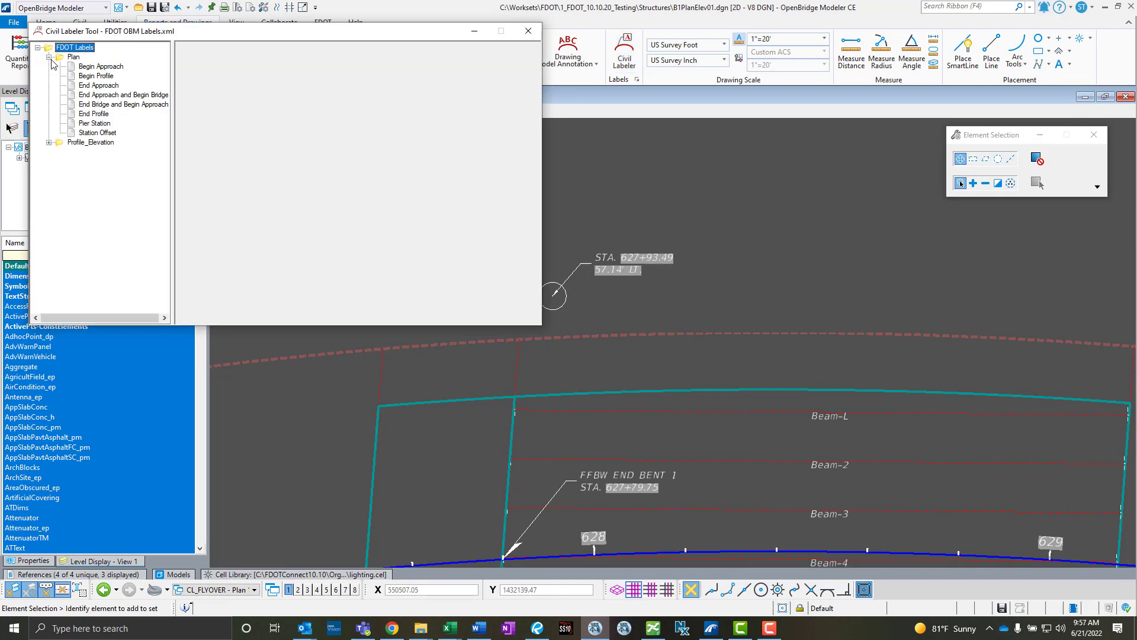
left_click(98, 133)
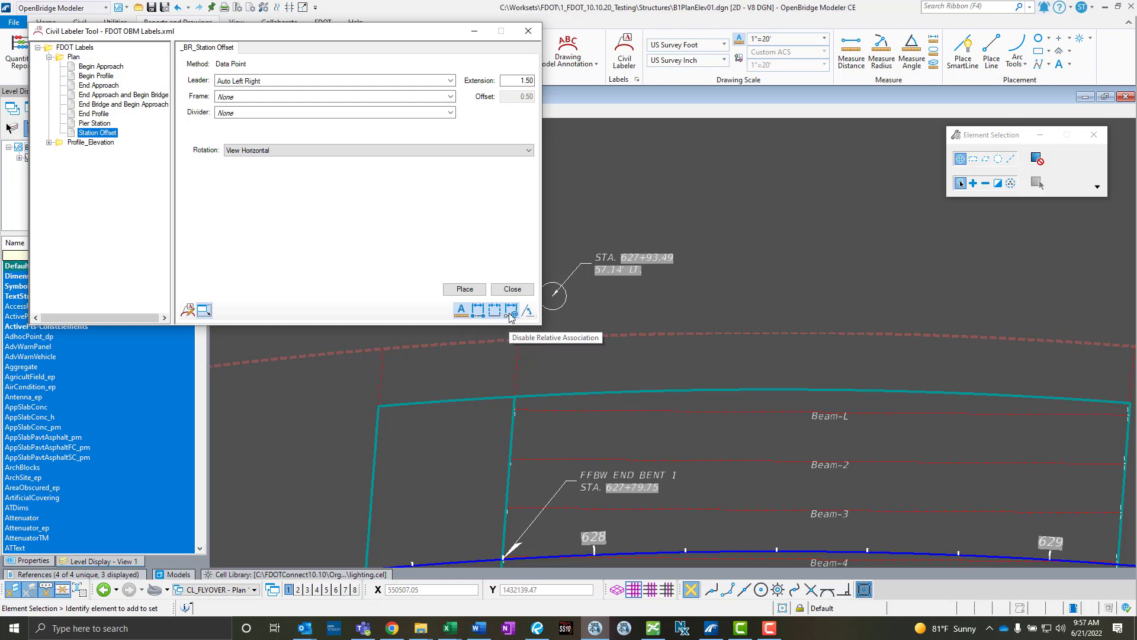
Step: Close the labeler and move the circle up and to the left
left_click(528, 31)
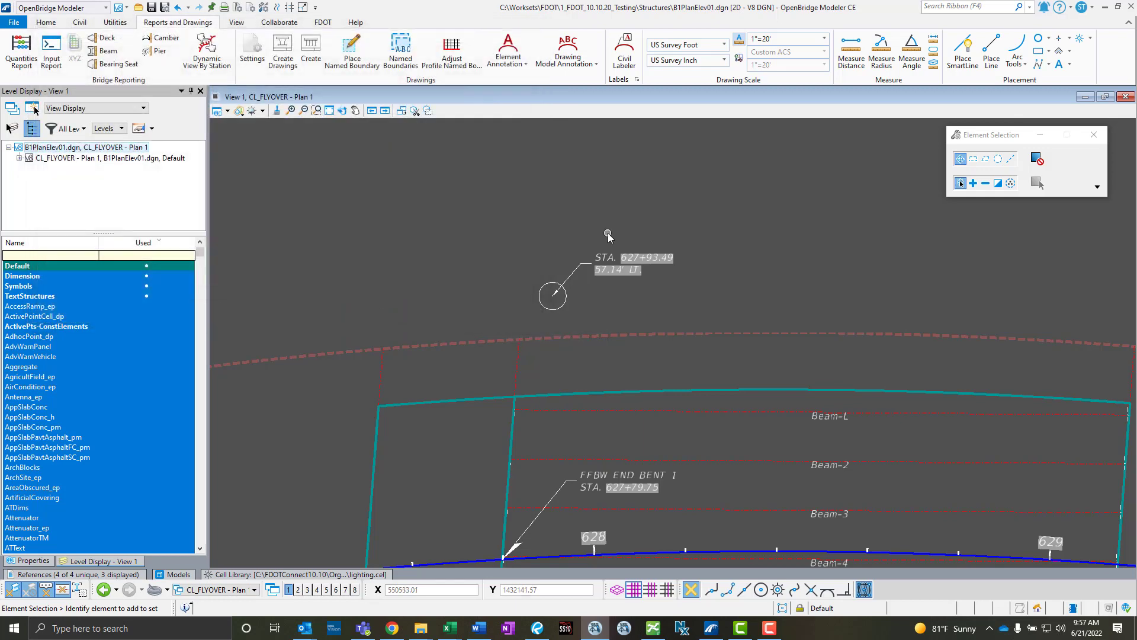
left_click(566, 307)
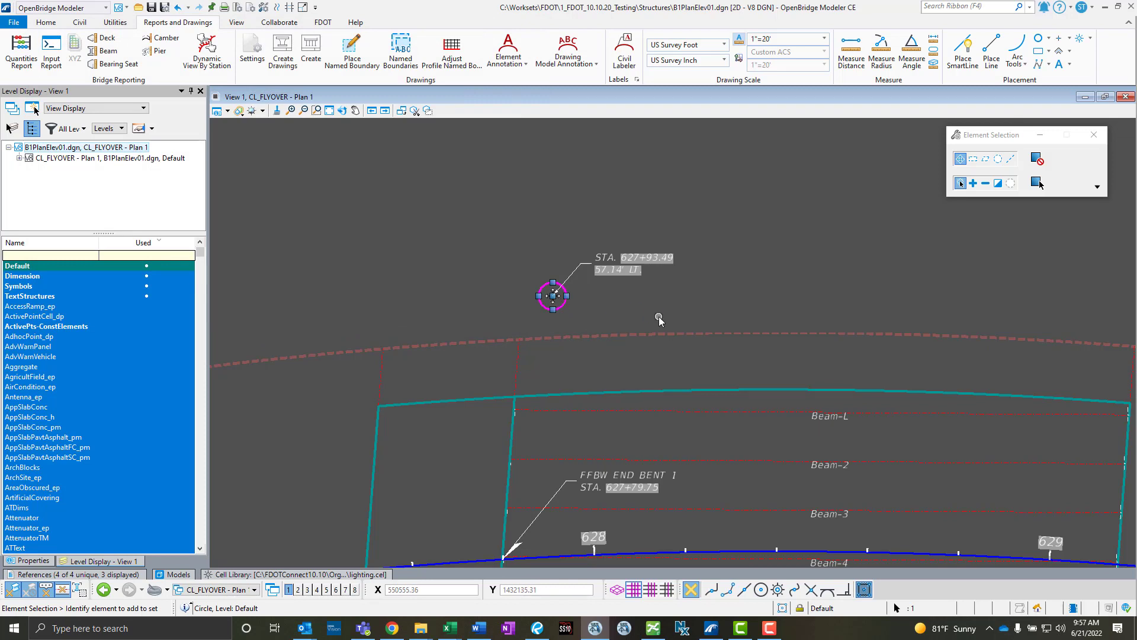
right_click(468, 193)
left_click(481, 199)
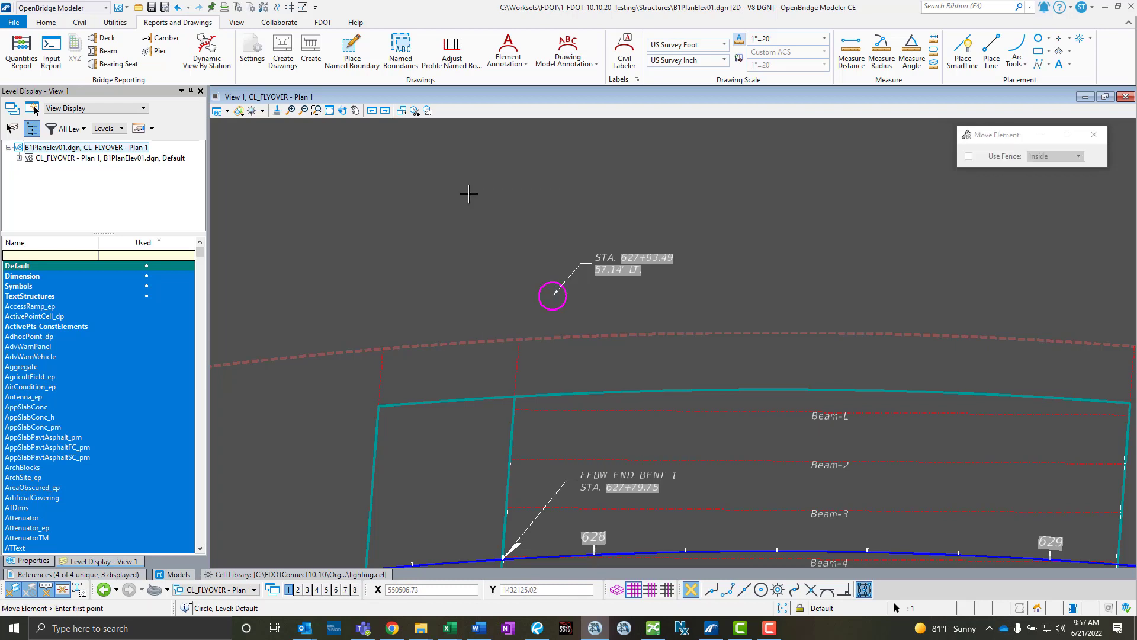
left_click(501, 317)
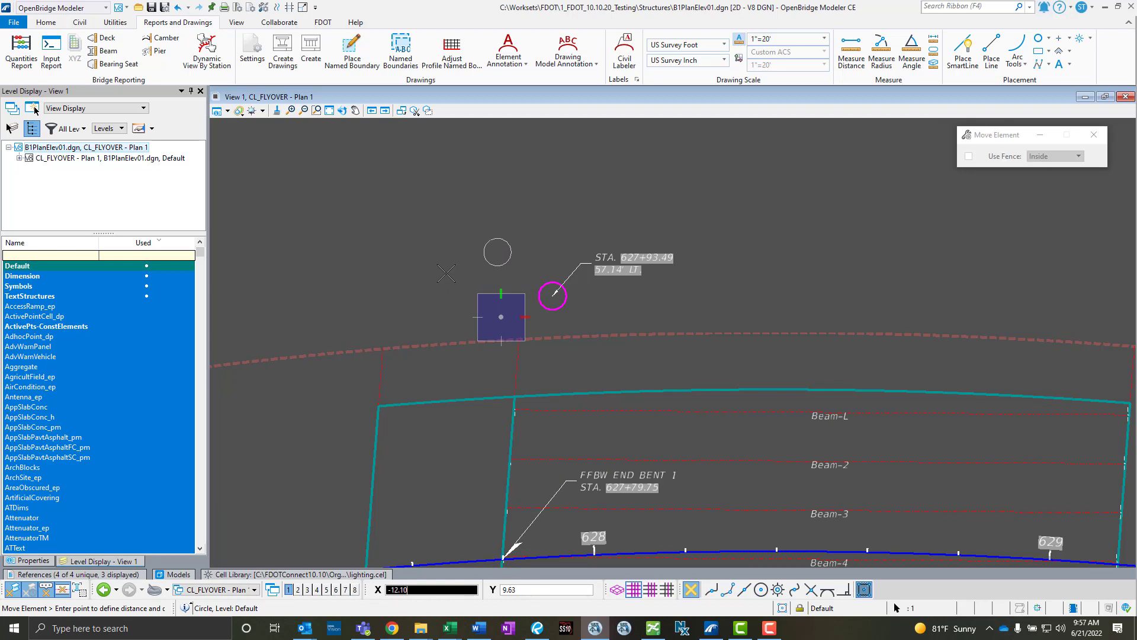
left_click(442, 269)
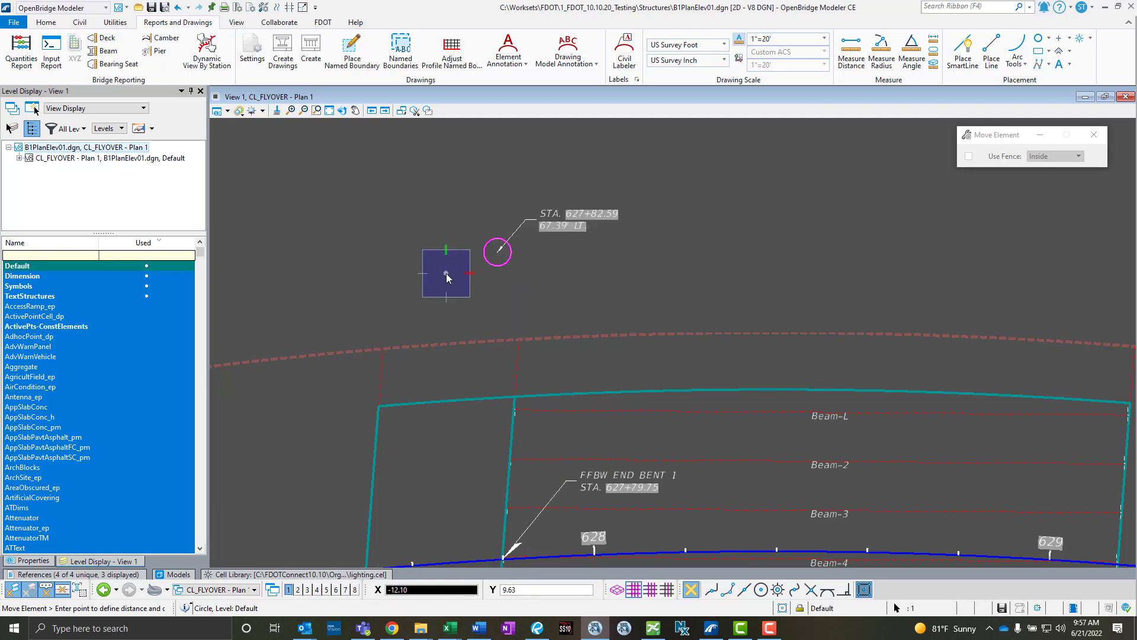
right_click(546, 242)
Step: Move the circle farther right so its label reads STA. 628+13.77, 57.66' LT
scroll(563, 223, "up", 2)
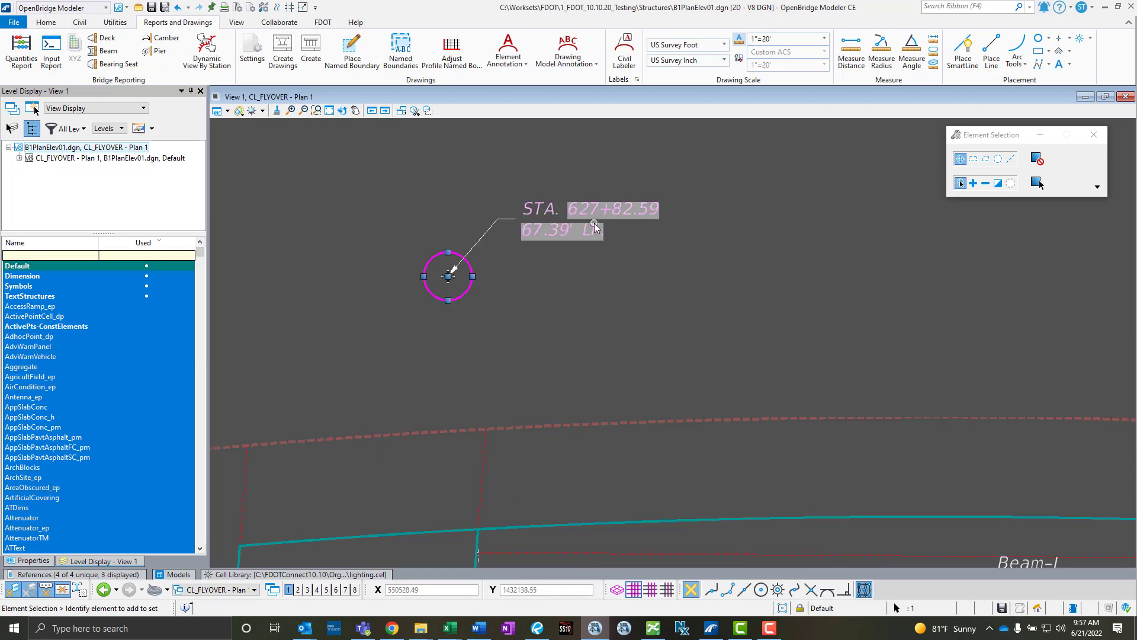
right_click(450, 315)
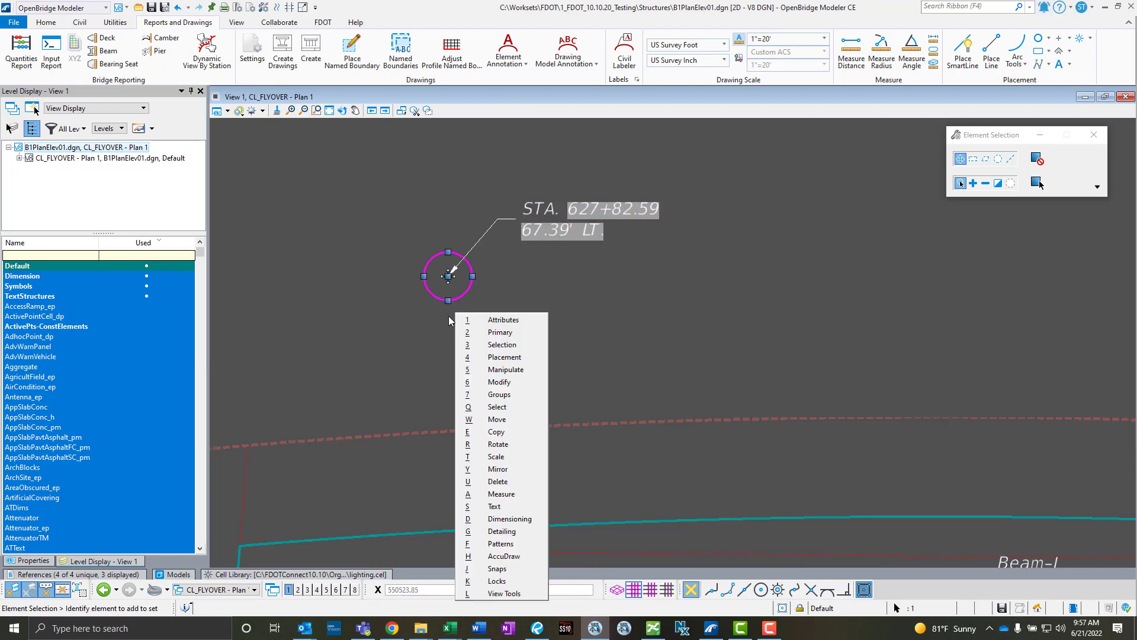
left_click(474, 322)
left_click(440, 314)
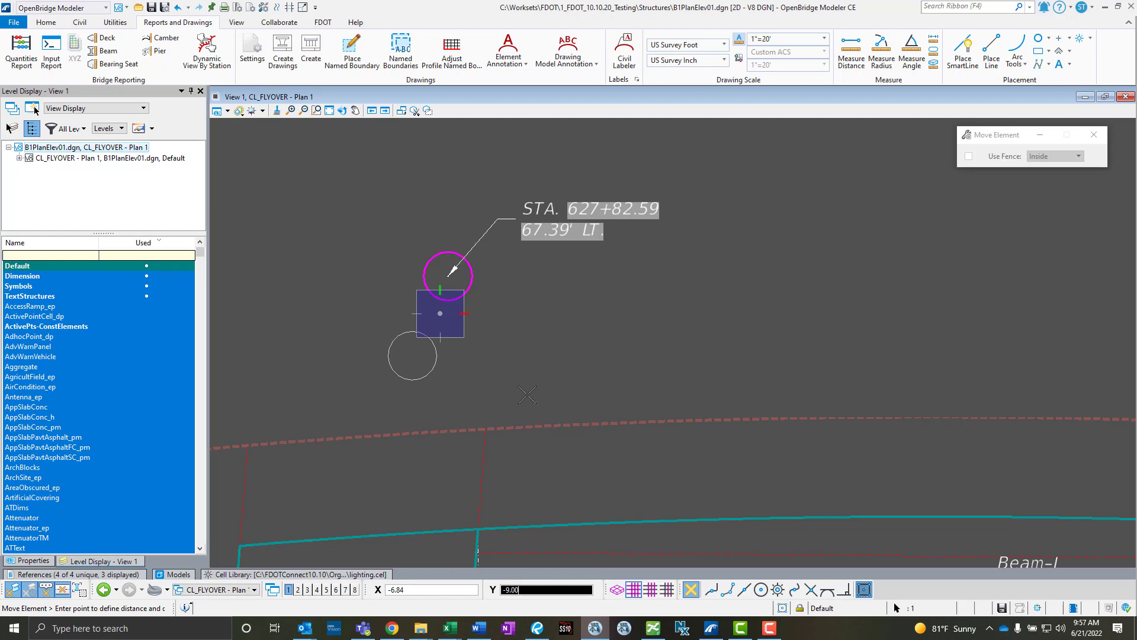
left_click(709, 379)
right_click(721, 331)
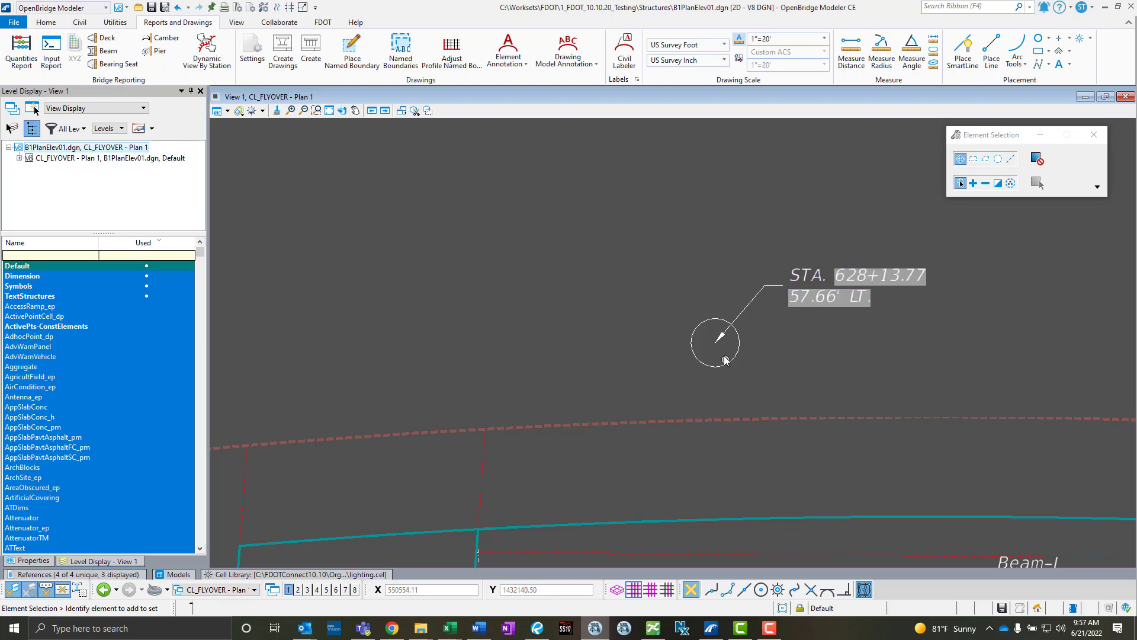
scroll(504, 381, "down", 5)
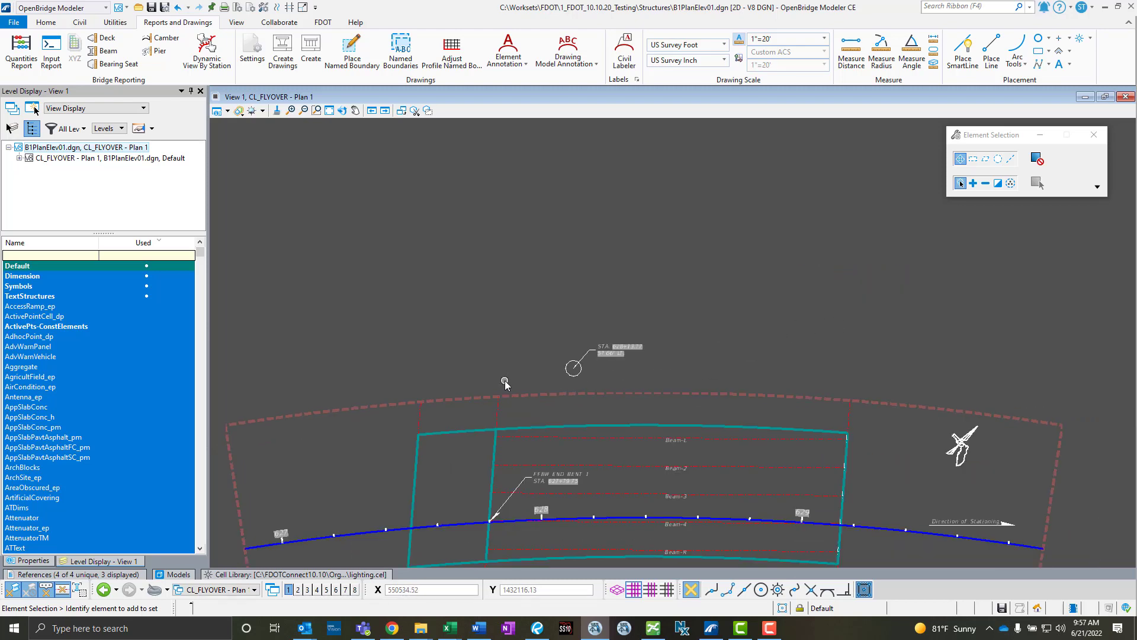
middle_click(526, 383)
middle_click_drag(526, 382, 528, 292)
scroll(528, 292, "up", 3)
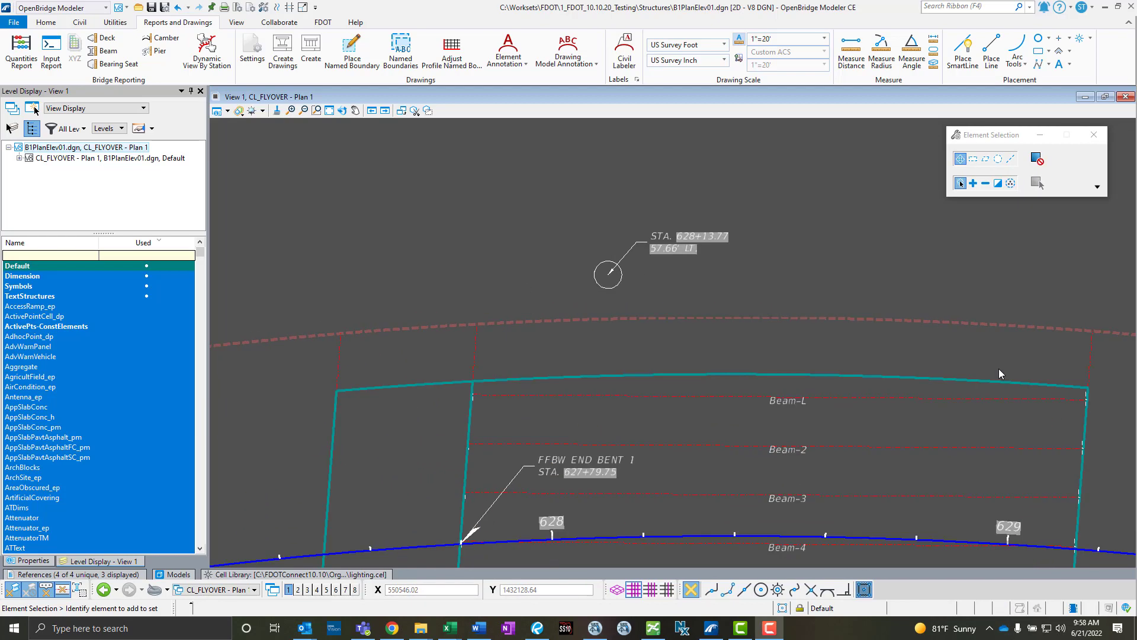